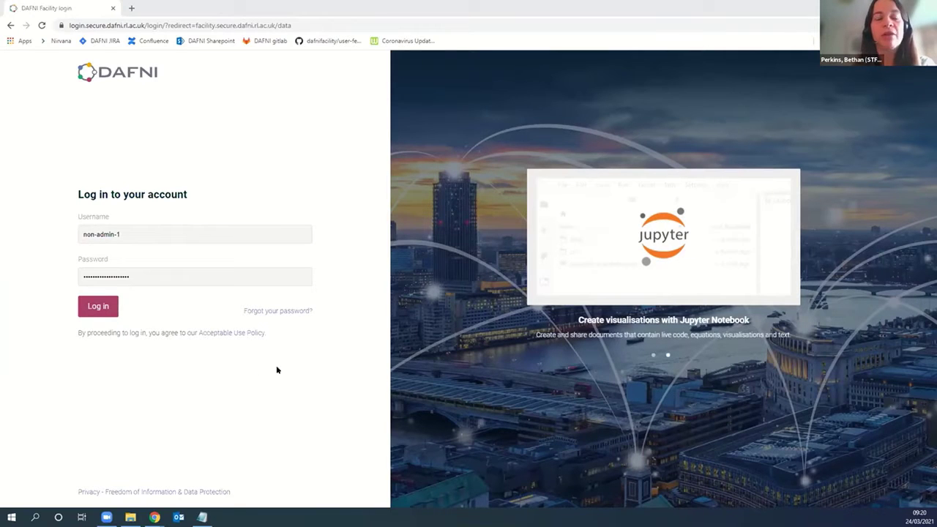
Step: Log in, go to Home, and open the Data Catalogue from the Data card
{"action": "left_click", "coordinate": [103, 306]}
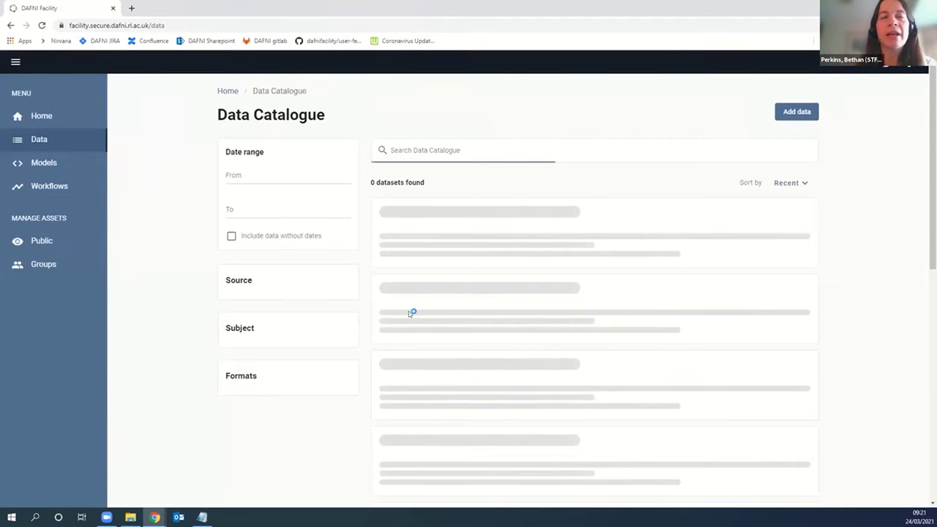
{"action": "left_click", "coordinate": [41, 114]}
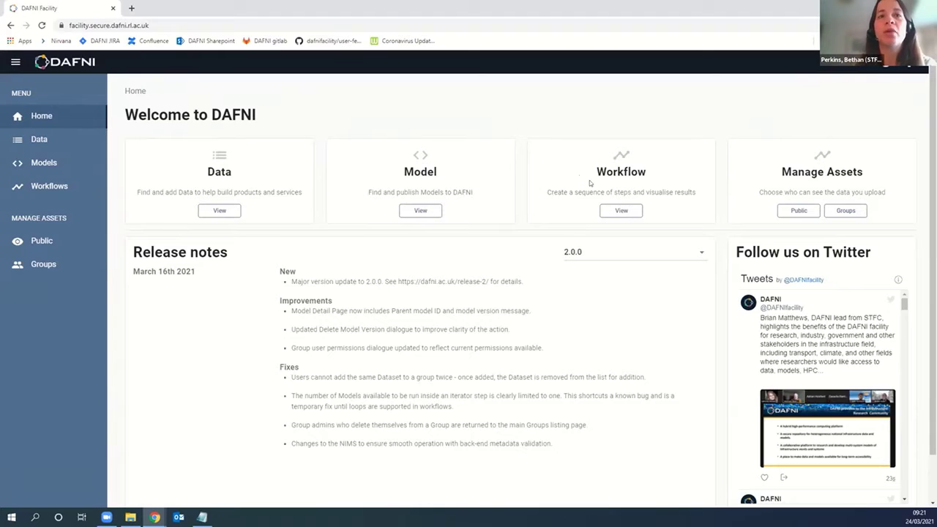
{"action": "left_click", "coordinate": [215, 212]}
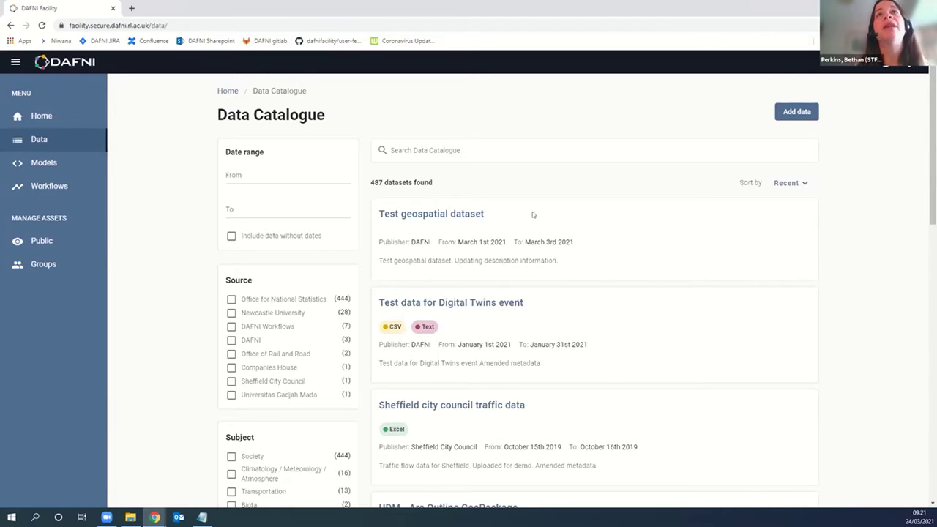
{"action": "scroll", "coordinate": [483, 201], "scroll_direction": "down", "scroll_amount": 2}
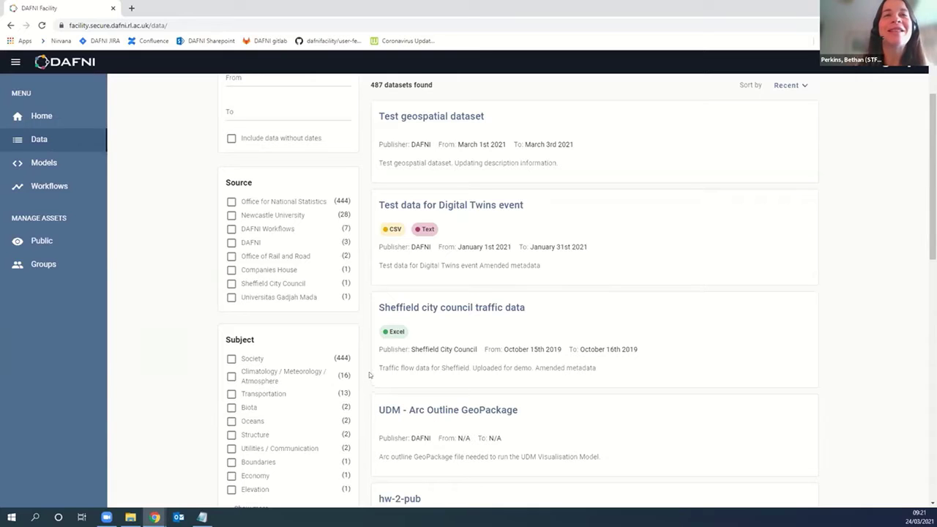
{"action": "scroll", "coordinate": [359, 316], "scroll_direction": "up", "scroll_amount": 1}
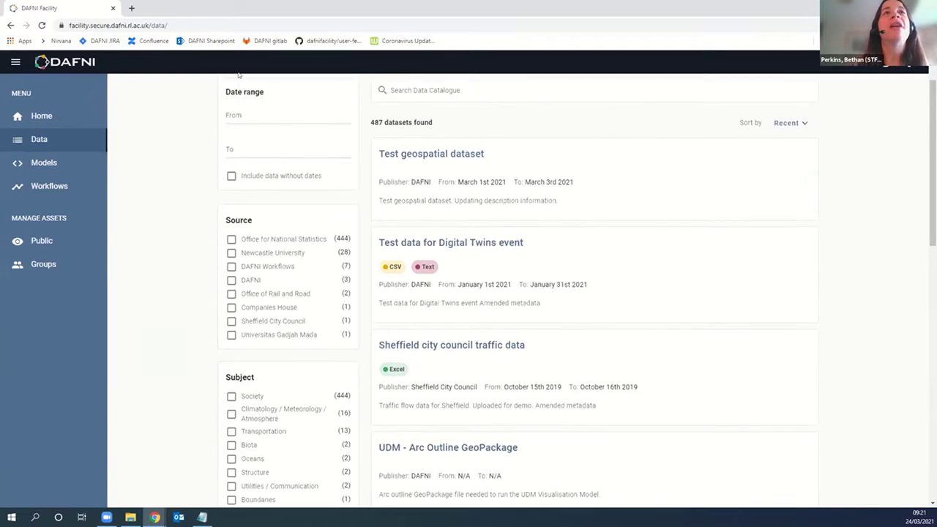
{"action": "scroll", "coordinate": [305, 318], "scroll_direction": "down", "scroll_amount": 1}
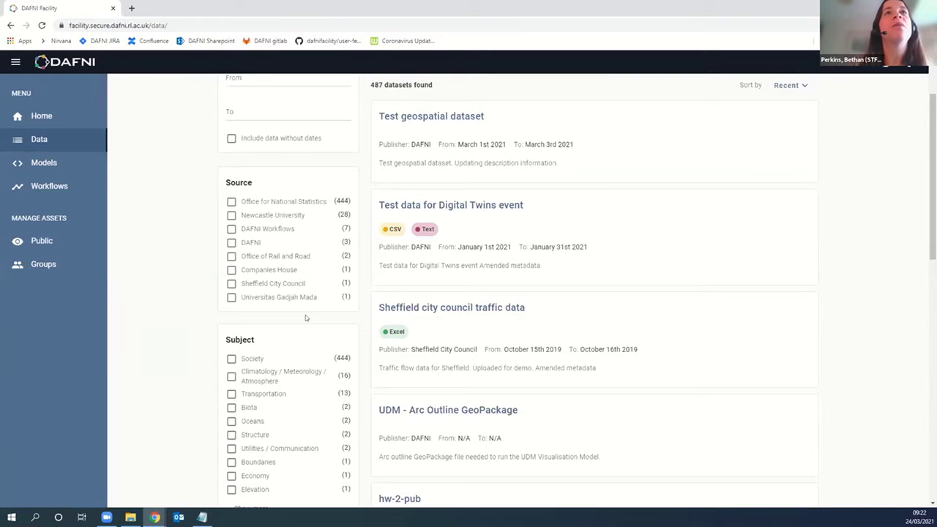
{"action": "left_click", "coordinate": [231, 215]}
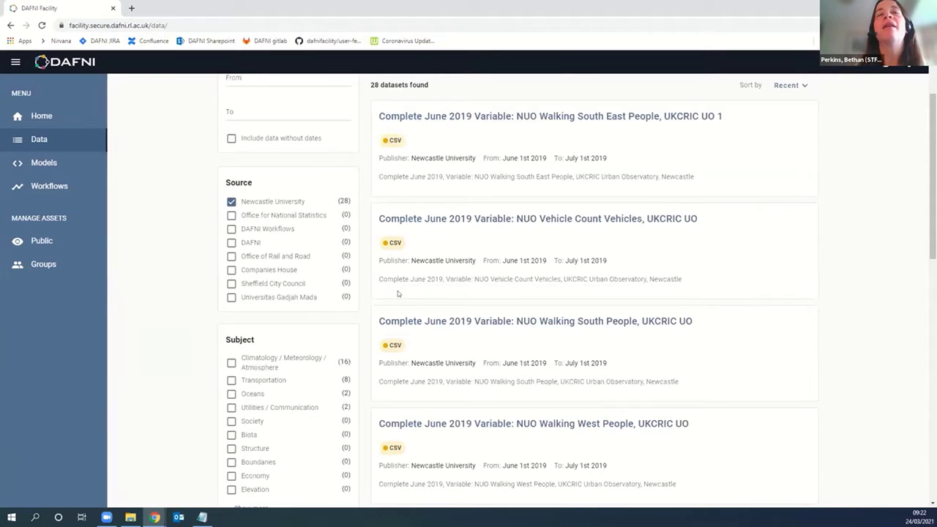
{"action": "scroll", "coordinate": [346, 296], "scroll_direction": "down", "scroll_amount": 2}
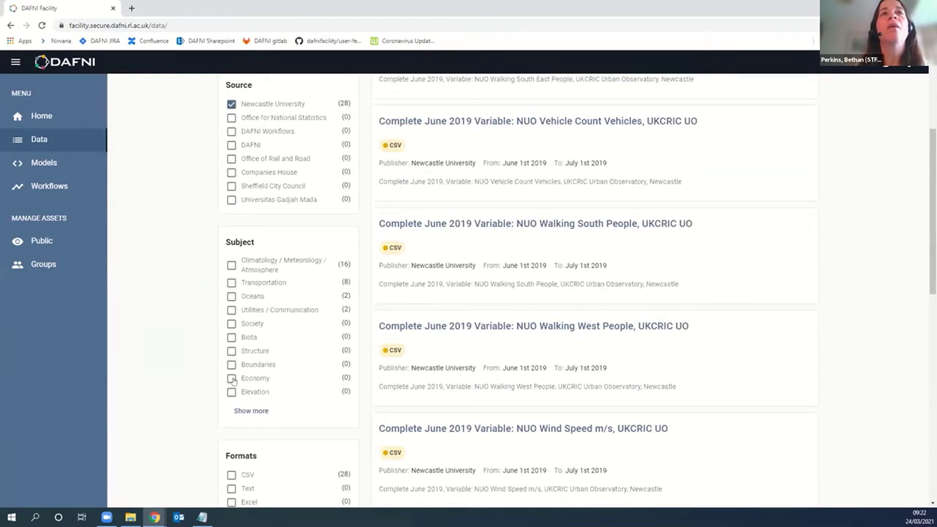
{"action": "left_click", "coordinate": [253, 300]}
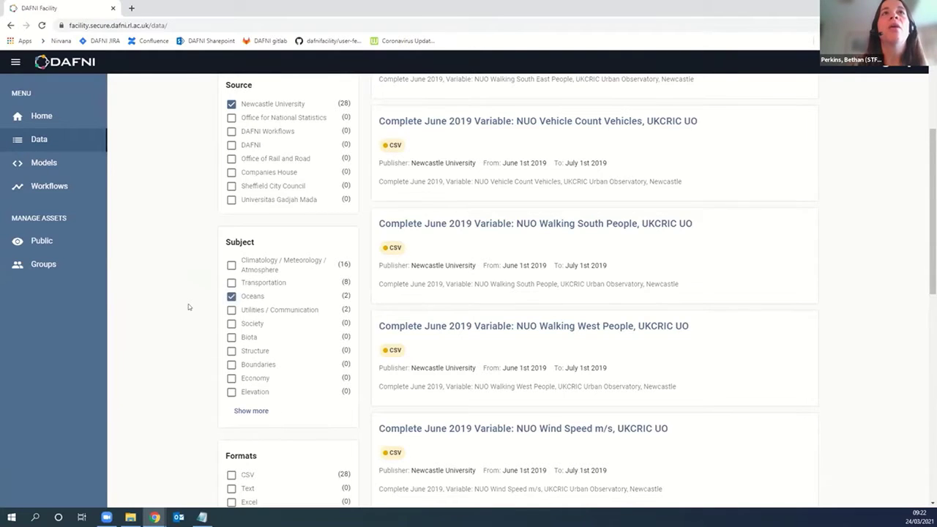
{"action": "scroll", "coordinate": [391, 272], "scroll_direction": "up", "scroll_amount": 2}
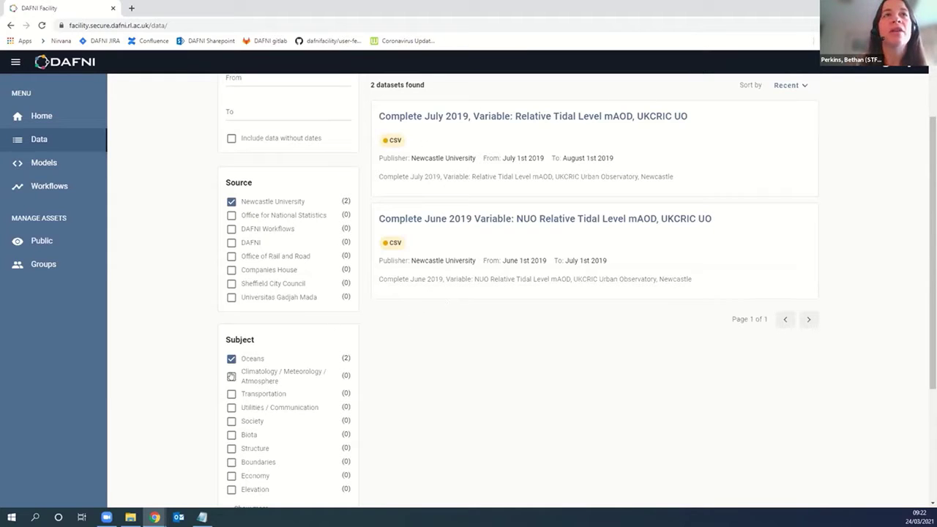
{"action": "left_click", "coordinate": [231, 358]}
{"action": "left_click", "coordinate": [231, 201]}
{"action": "scroll", "coordinate": [203, 269], "scroll_direction": "down", "scroll_amount": 3}
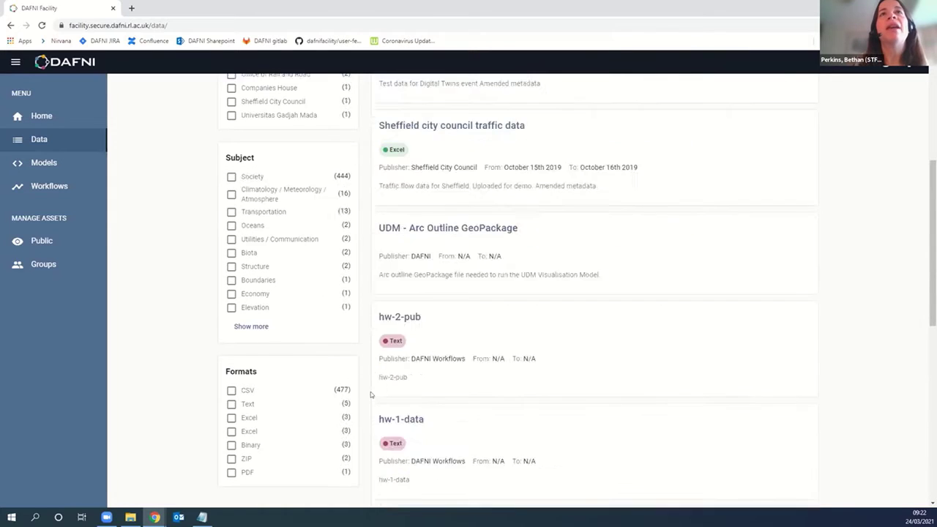
{"action": "scroll", "coordinate": [371, 395], "scroll_direction": "up", "scroll_amount": 4}
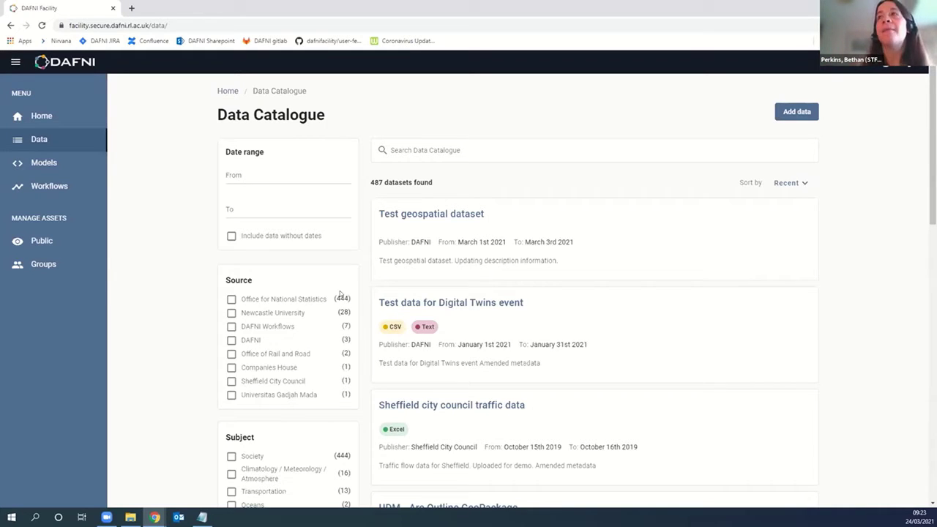
Step: Start a new dataset and stage details.txt and simple.csv in the Data entry area
{"action": "left_click", "coordinate": [795, 115]}
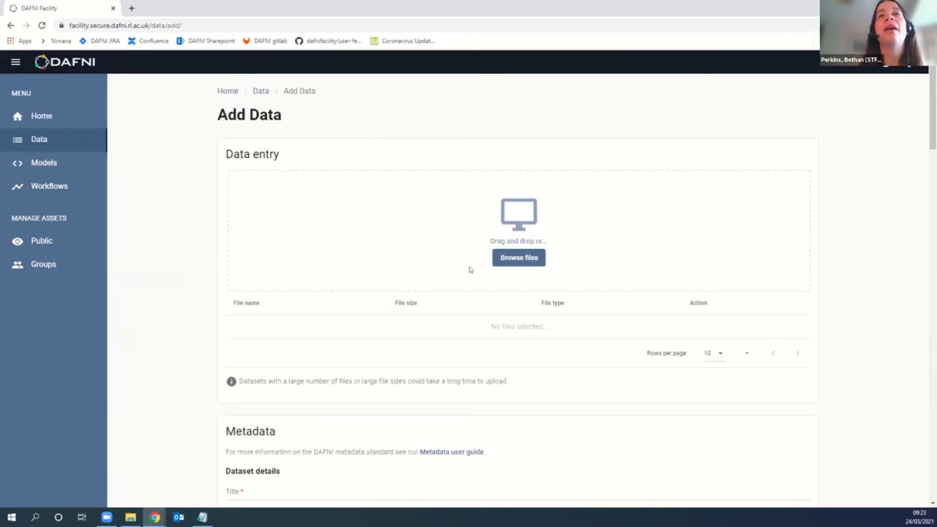
{"action": "scroll", "coordinate": [571, 101], "scroll_direction": "down", "scroll_amount": 1}
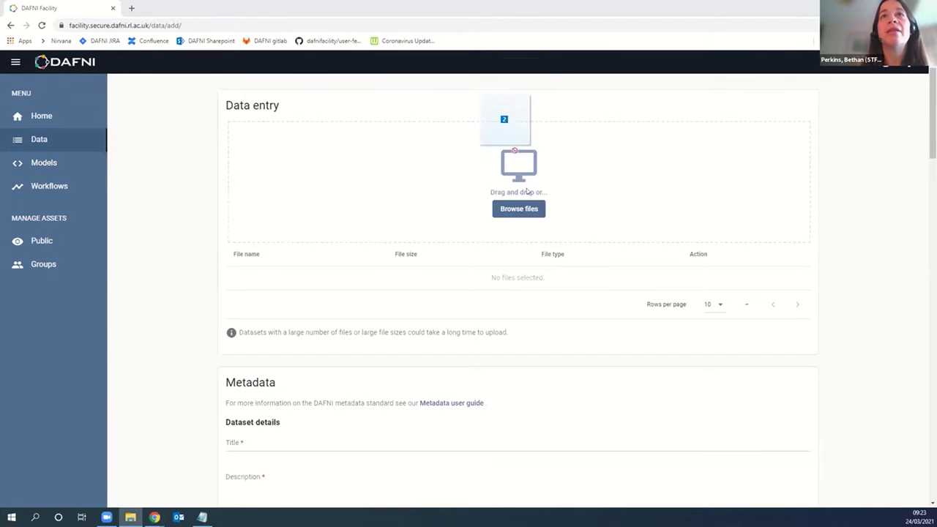
{"action": "left_click_drag", "start_coordinate": [508, 122], "coordinate": [519, 218]}
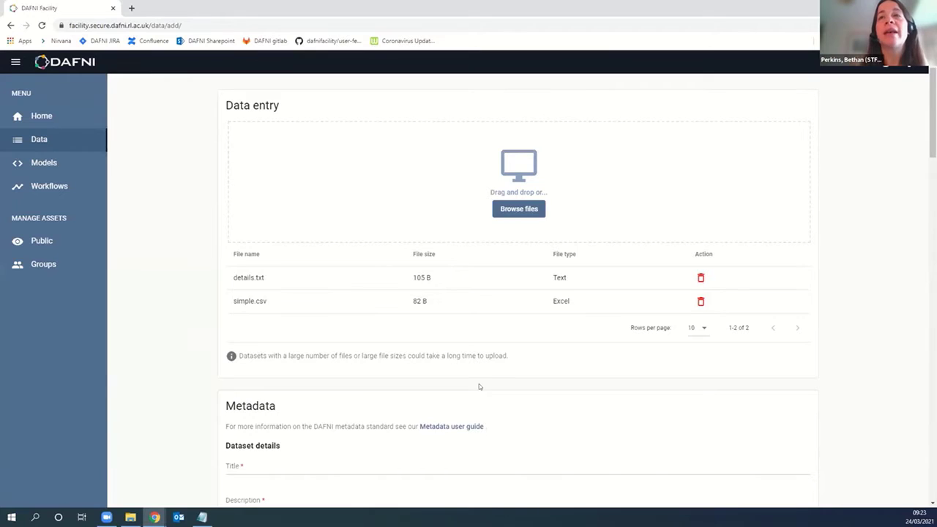
{"action": "scroll", "coordinate": [492, 372], "scroll_direction": "down", "scroll_amount": 1}
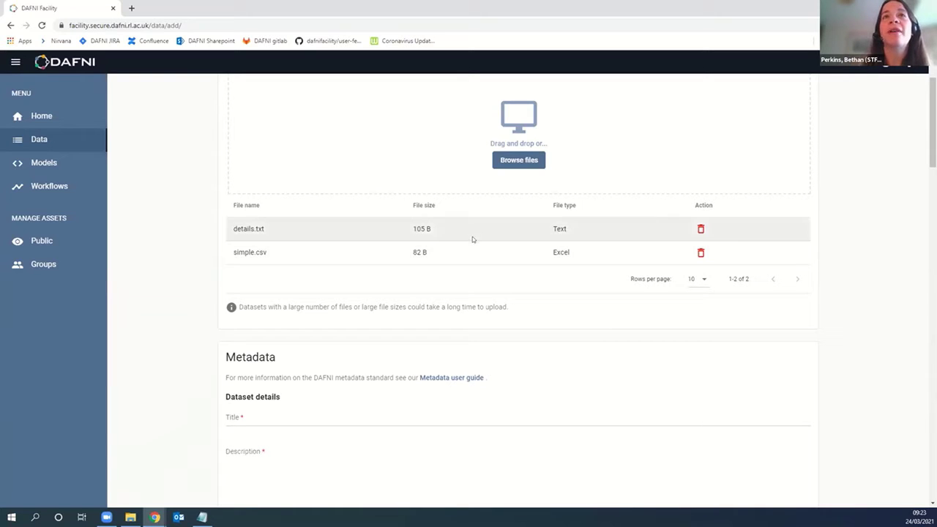
{"action": "scroll", "coordinate": [483, 237], "scroll_direction": "down", "scroll_amount": 2}
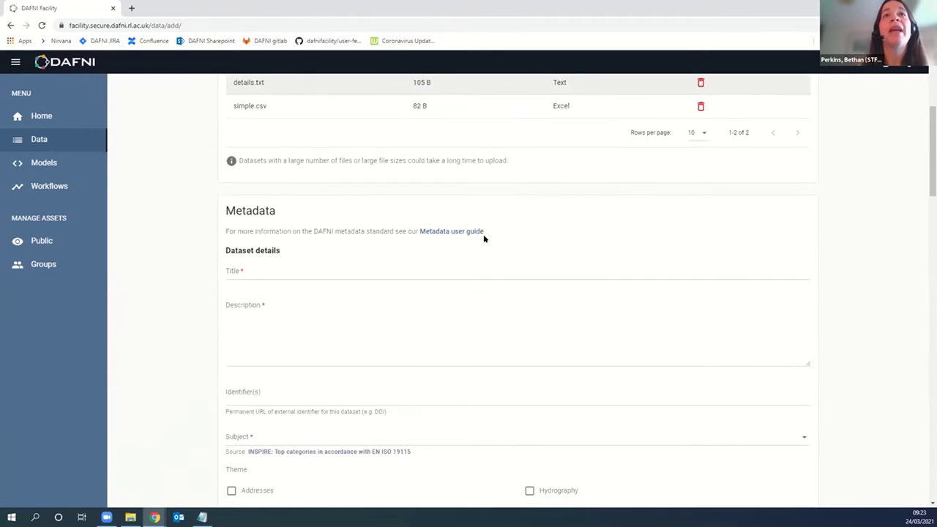
{"action": "scroll", "coordinate": [487, 238], "scroll_direction": "up", "scroll_amount": 2}
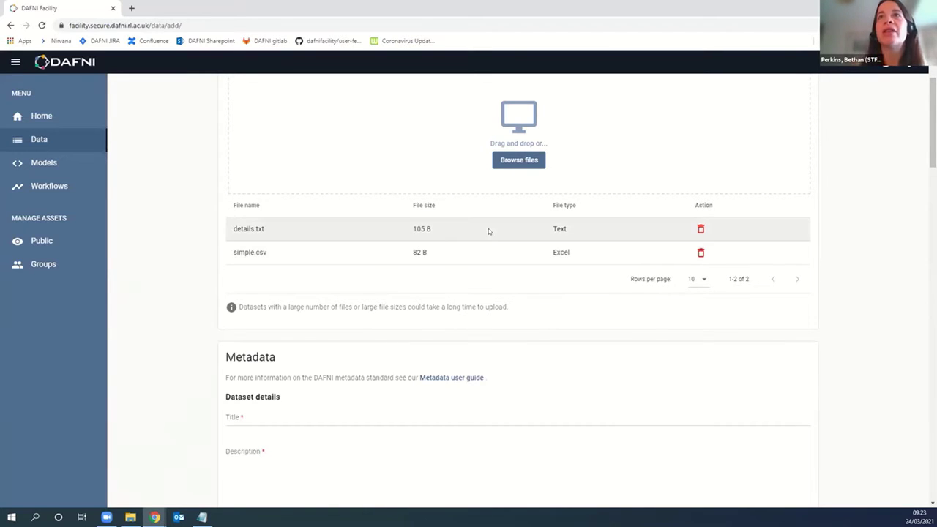
{"action": "scroll", "coordinate": [489, 229], "scroll_direction": "up", "scroll_amount": 1}
{"action": "scroll", "coordinate": [493, 234], "scroll_direction": "down", "scroll_amount": 1}
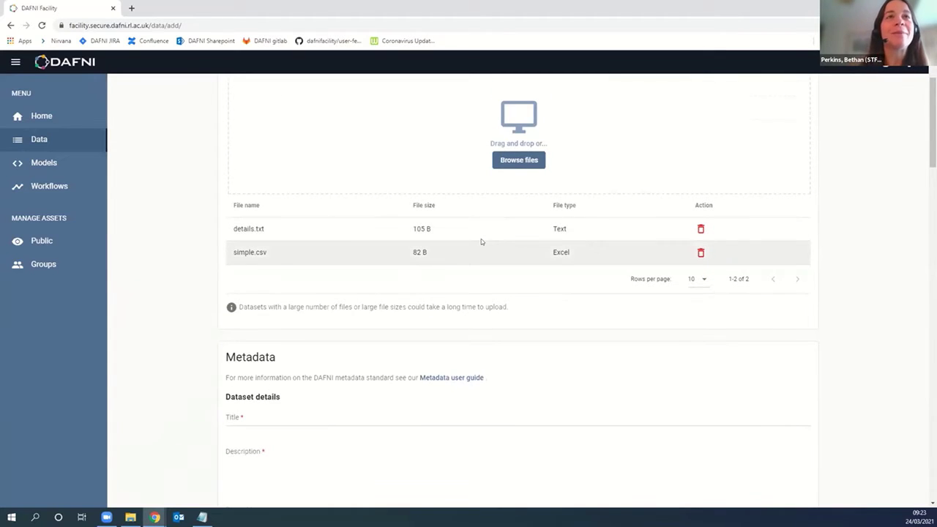
{"action": "scroll", "coordinate": [480, 238], "scroll_direction": "down", "scroll_amount": 3}
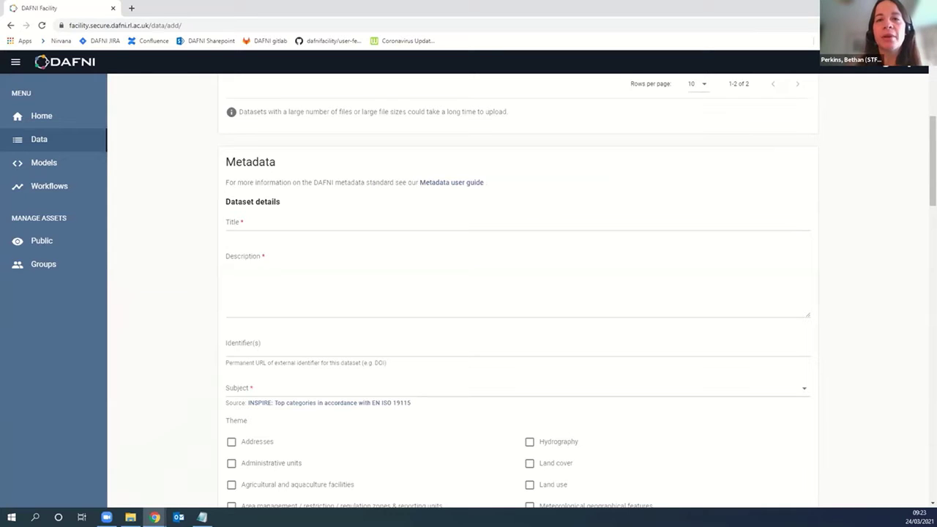
{"action": "left_click", "coordinate": [284, 220]}
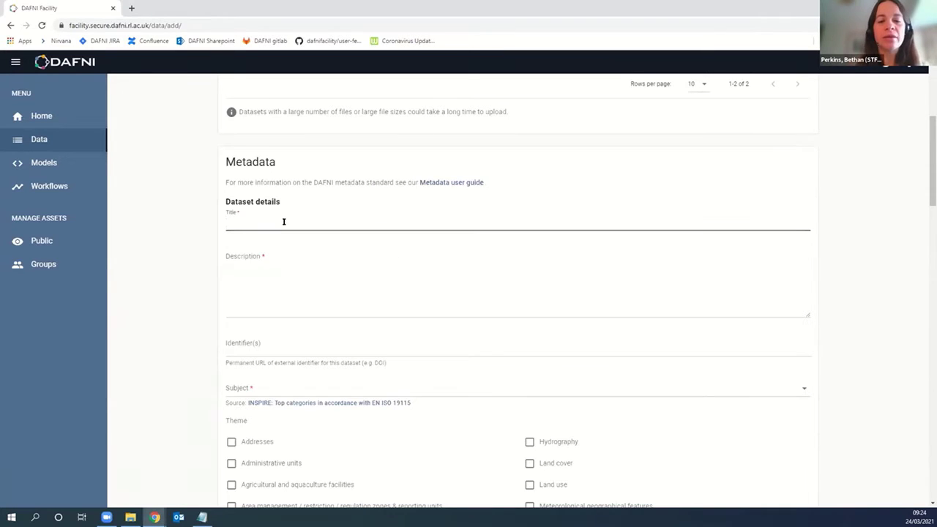
{"action": "type", "text": "Test datas"}
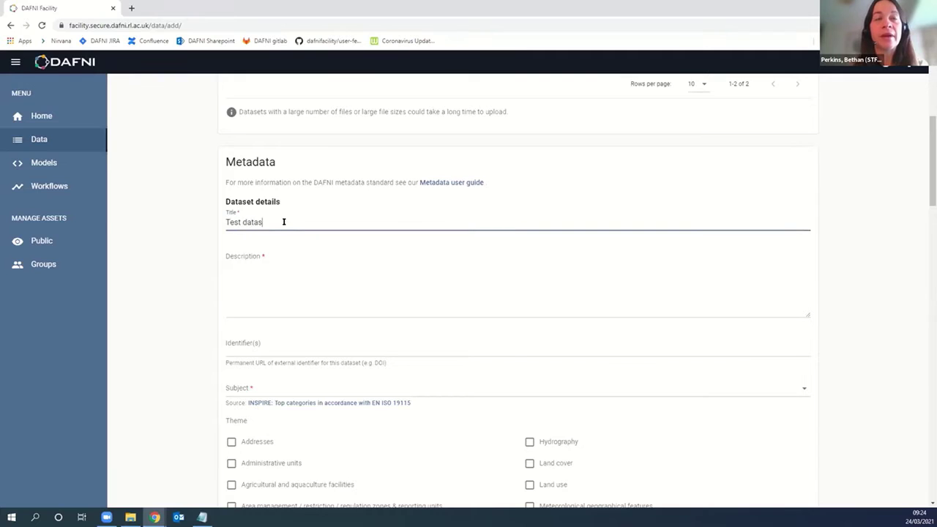
{"action": "type", "text": "et for t"}
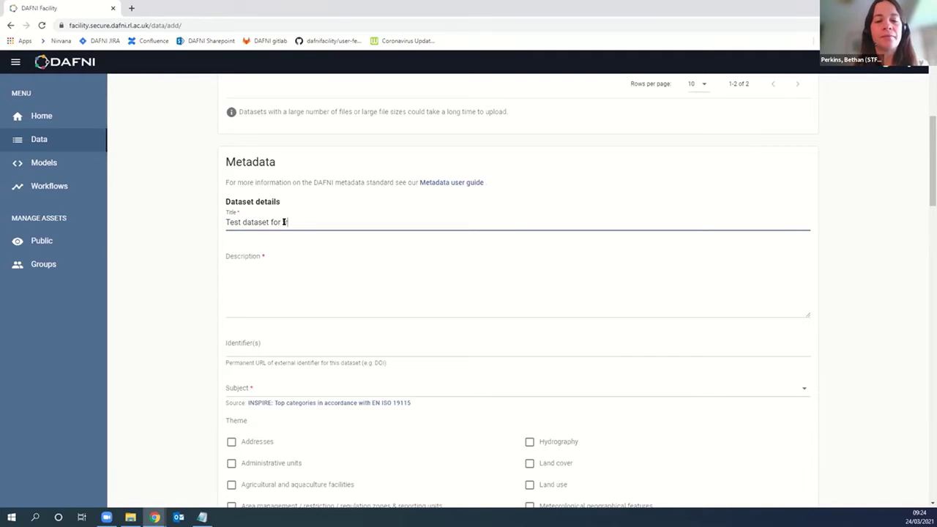
{"action": "type", "text": "ransport event"}
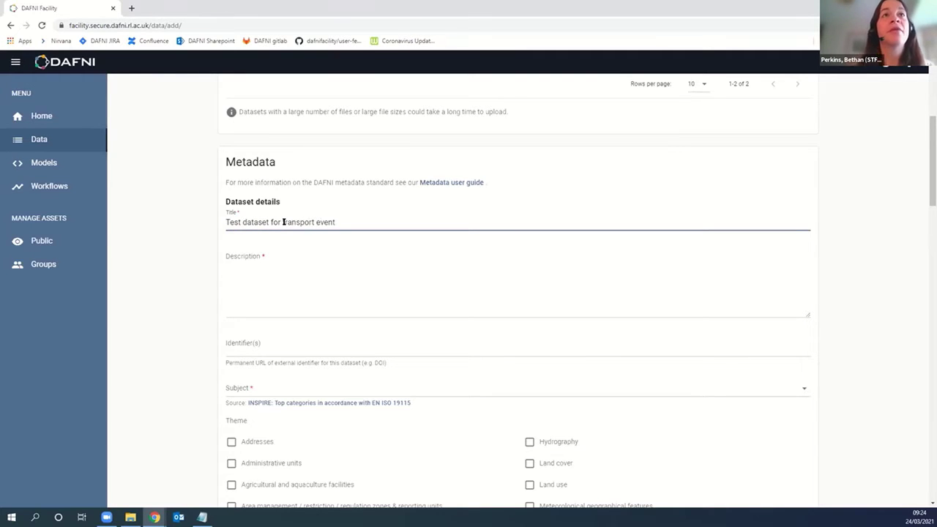
{"action": "left_click_drag", "start_coordinate": [339, 217], "coordinate": [171, 200]}
{"action": "key", "text": "ctrl+c"}
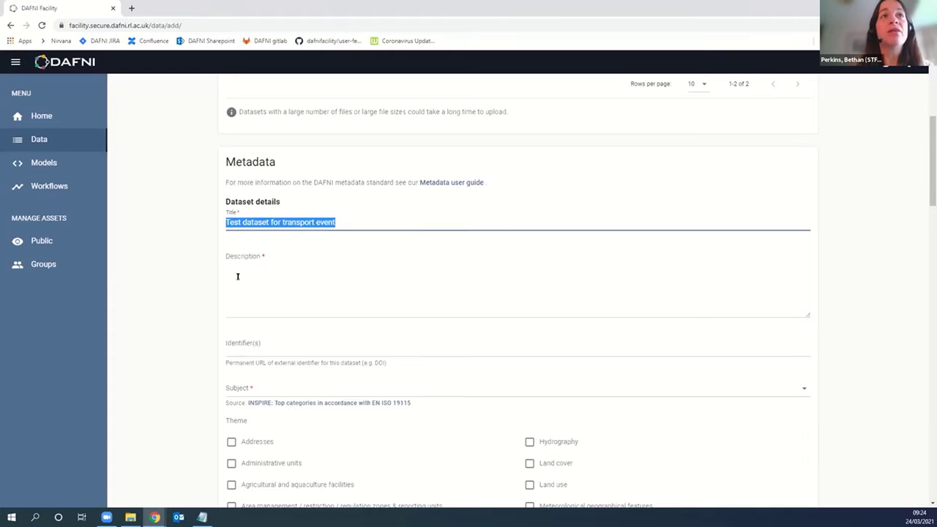
{"action": "left_click", "coordinate": [237, 276]}
{"action": "key", "text": "ctrl+v"}
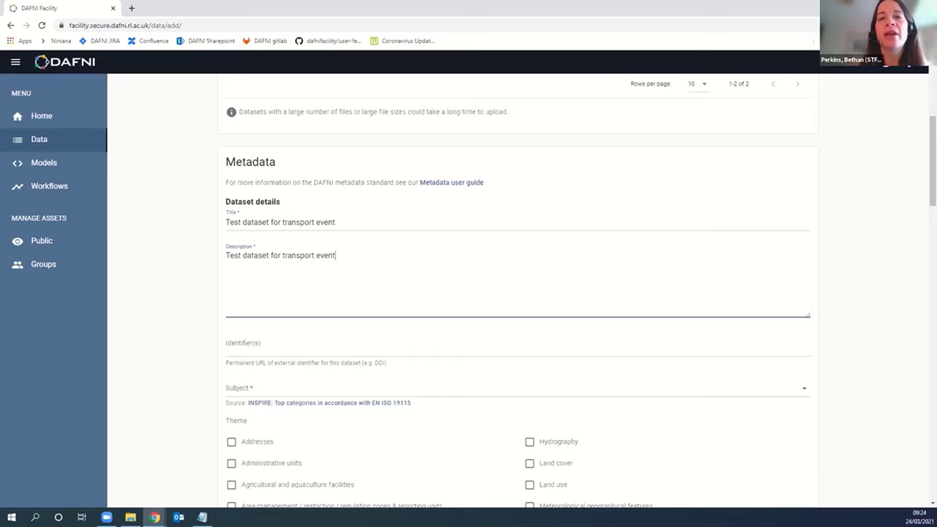
{"action": "key", "text": "alt+Tab"}
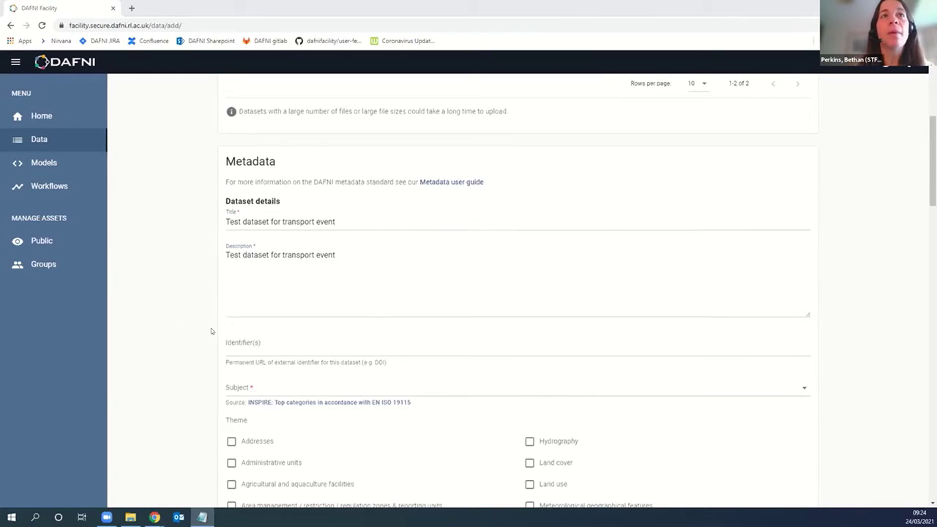
{"action": "scroll", "coordinate": [209, 327], "scroll_direction": "down", "scroll_amount": 1}
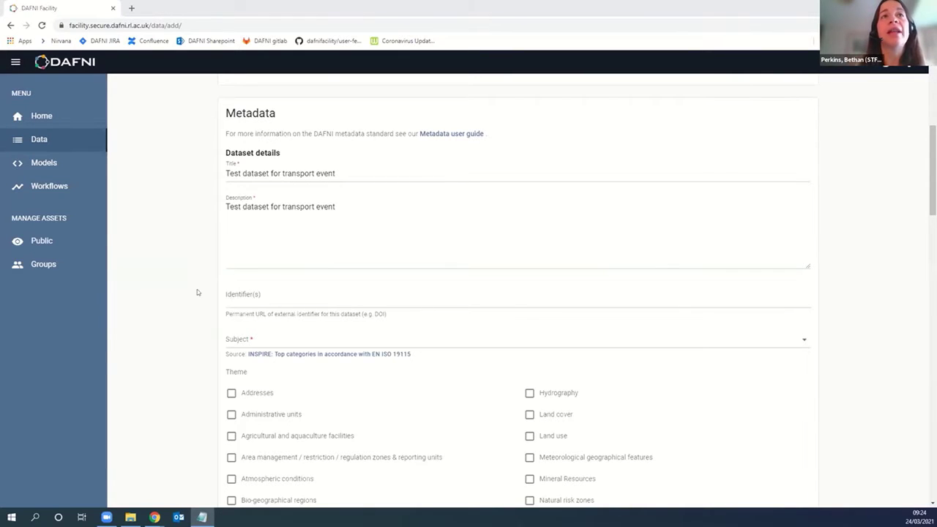
{"action": "scroll", "coordinate": [197, 292], "scroll_direction": "down", "scroll_amount": 1}
Step: Set the subject to Boundaries and paste the DOI URL into Identifier(s)
{"action": "key", "text": "alt+Tab"}
{"action": "left_click", "coordinate": [267, 289]}
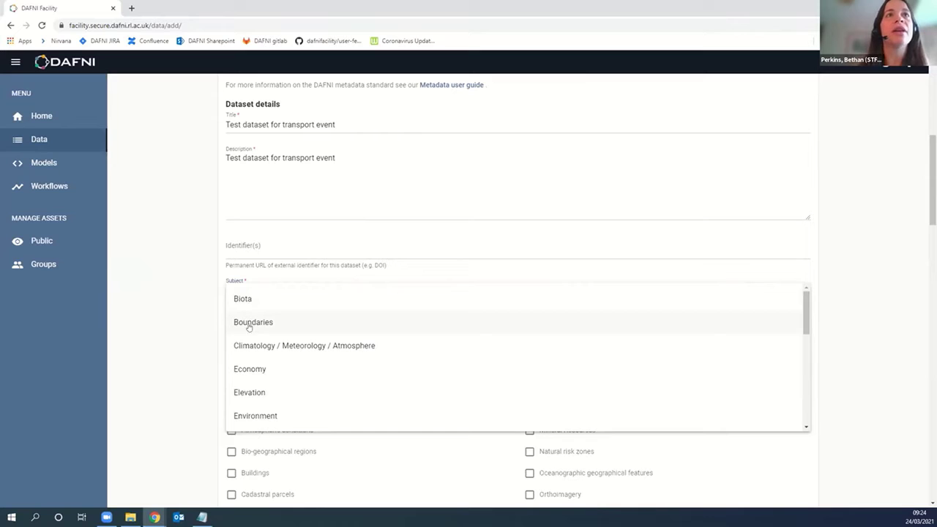
{"action": "left_click", "coordinate": [253, 322]}
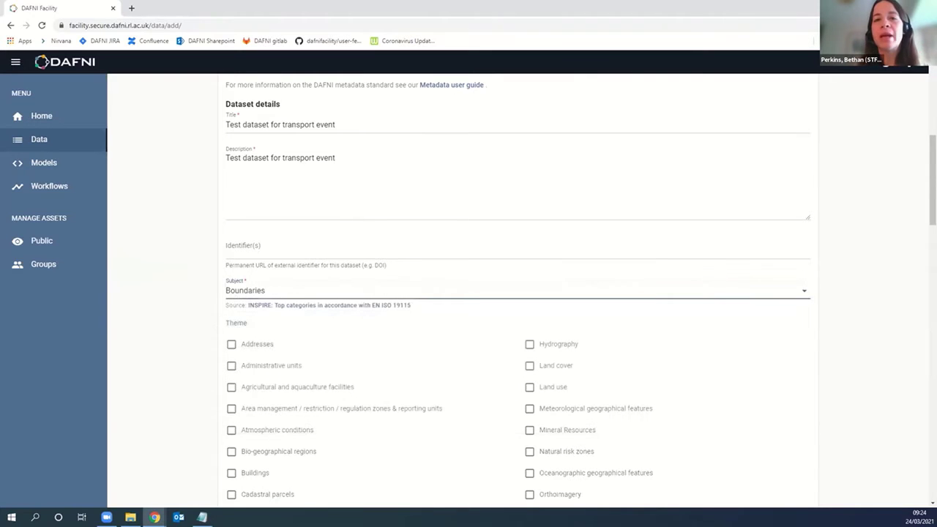
{"action": "key", "text": "alt+Tab"}
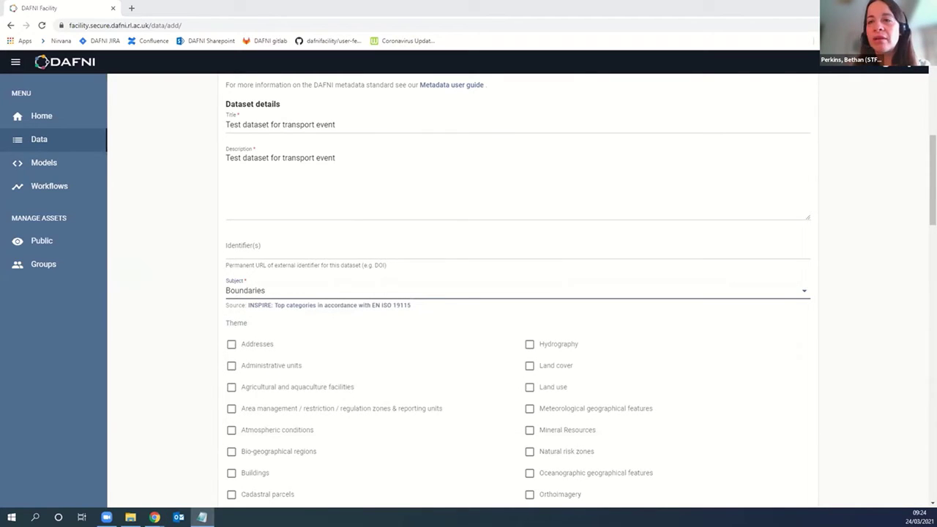
{"action": "left_click", "coordinate": [286, 249]}
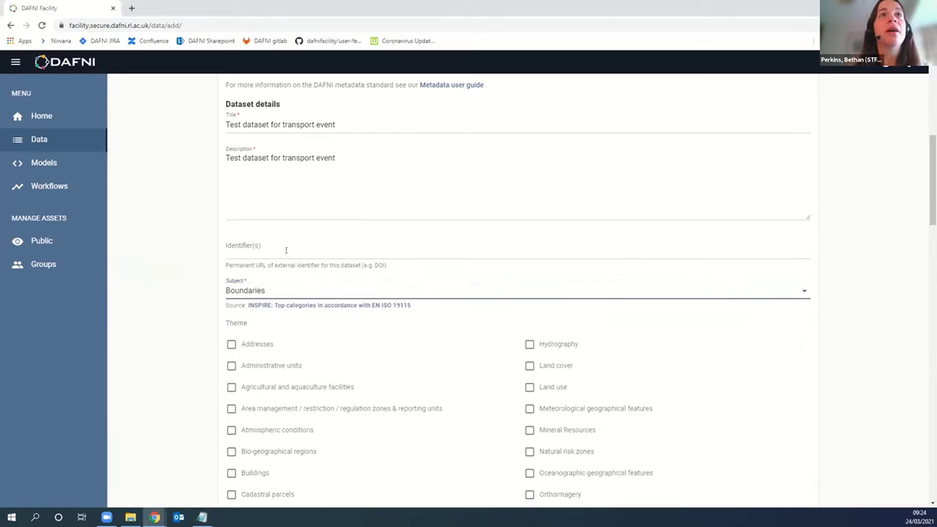
{"action": "type", "text": "https://doi.org/10.5523/bris.1mu6d6ybfo3mt2w3aewmtznc3s"}
Step: Tick the Area management and Protected sites themes
{"action": "scroll", "coordinate": [188, 300], "scroll_direction": "down", "scroll_amount": 2}
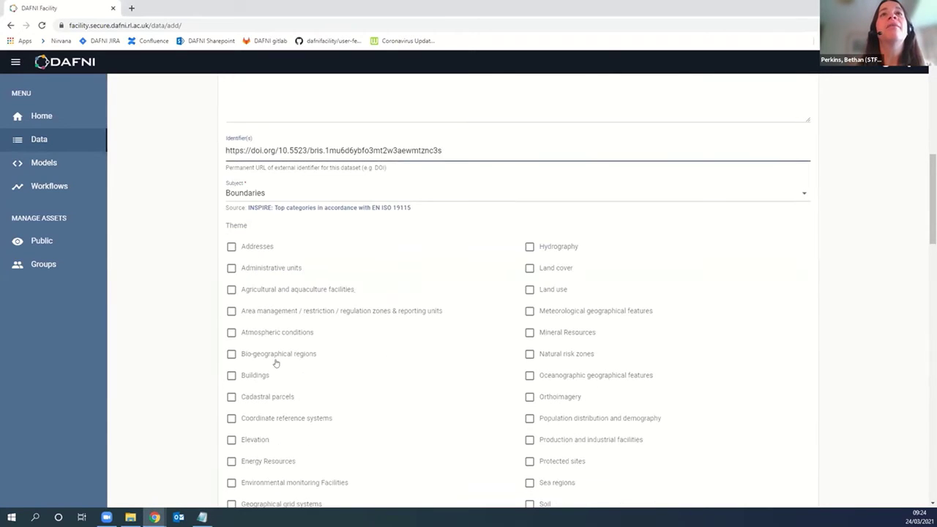
{"action": "scroll", "coordinate": [182, 375], "scroll_direction": "down", "scroll_amount": 2}
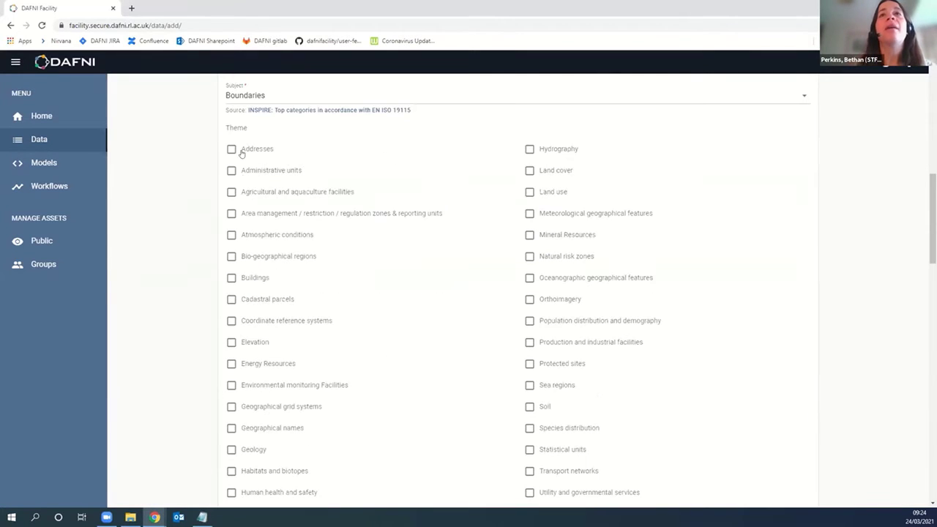
{"action": "scroll", "coordinate": [392, 328], "scroll_direction": "down", "scroll_amount": 2}
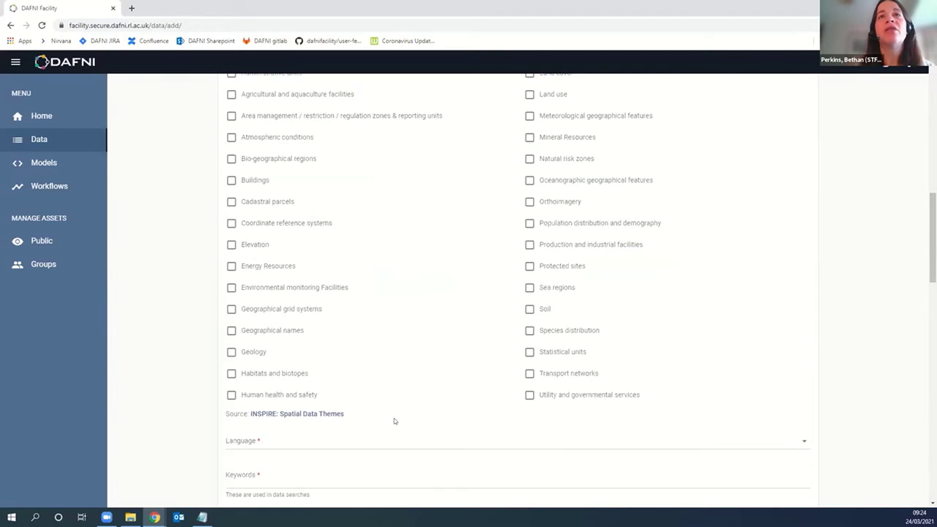
{"action": "scroll", "coordinate": [391, 404], "scroll_direction": "up", "scroll_amount": 2}
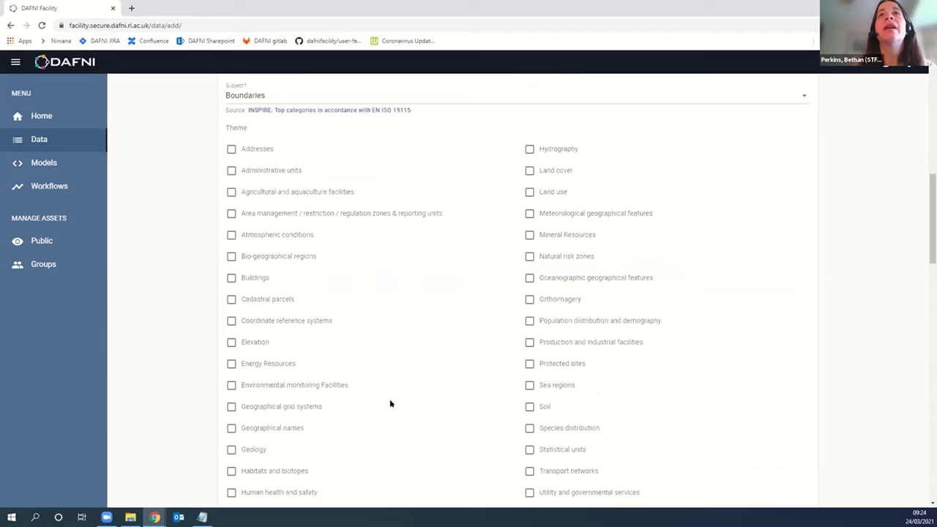
{"action": "left_click", "coordinate": [231, 213]}
{"action": "left_click", "coordinate": [532, 361]}
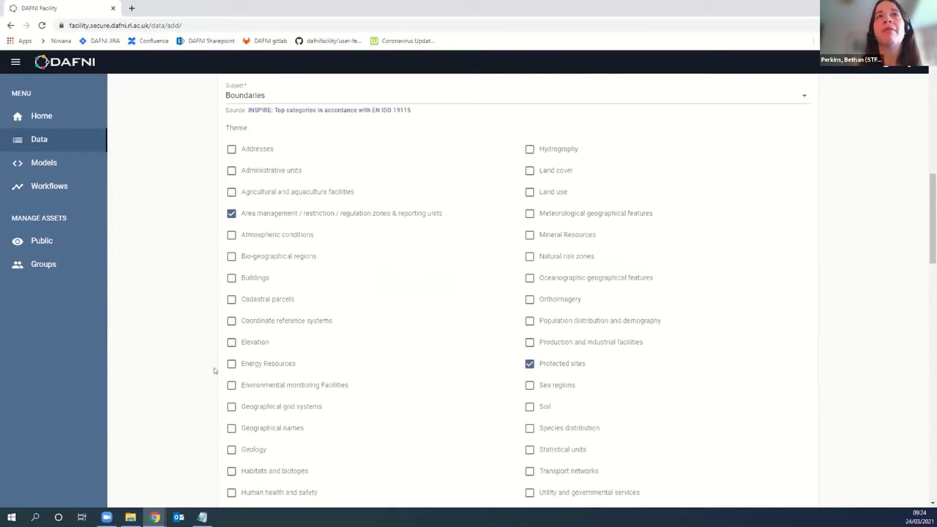
{"action": "scroll", "coordinate": [202, 370], "scroll_direction": "up", "scroll_amount": 1}
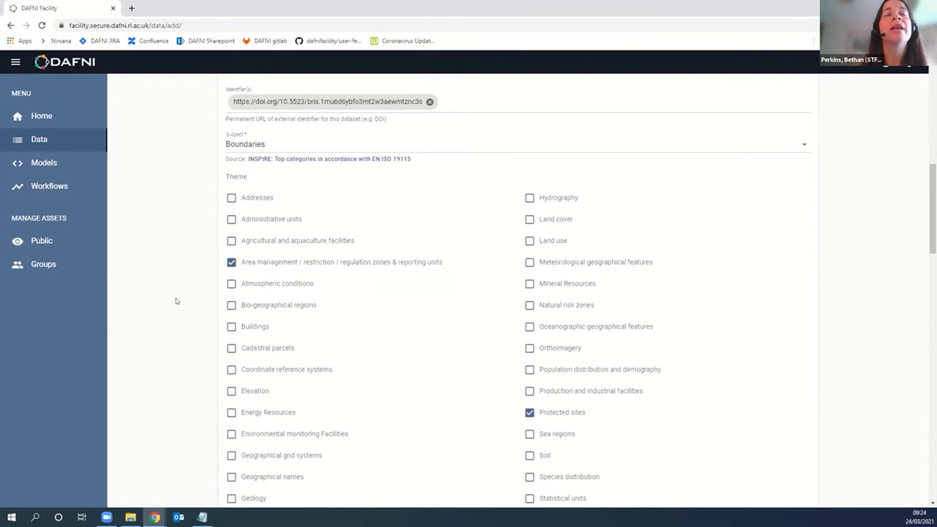
{"action": "scroll", "coordinate": [195, 293], "scroll_direction": "down", "scroll_amount": 5}
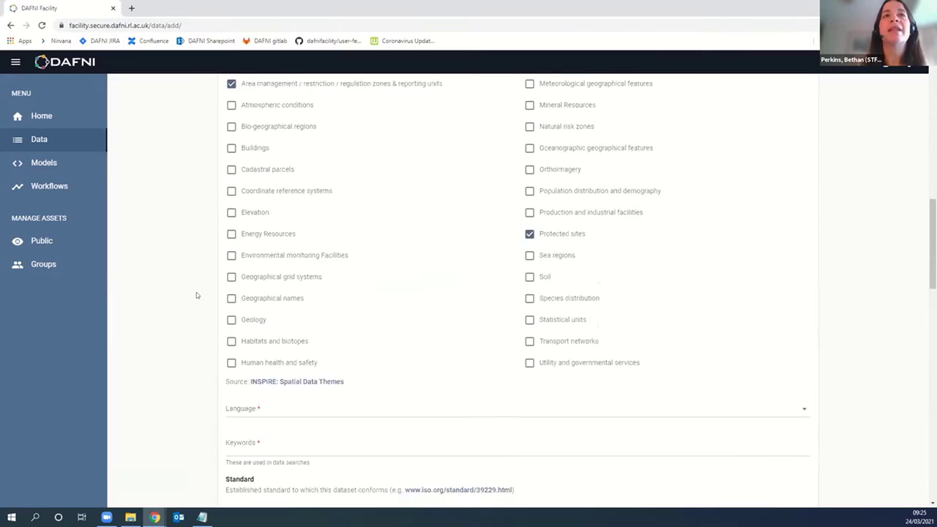
{"action": "scroll", "coordinate": [196, 295], "scroll_direction": "down", "scroll_amount": 1}
Step: Choose English as the dataset language
{"action": "scroll", "coordinate": [187, 341], "scroll_direction": "down", "scroll_amount": 5}
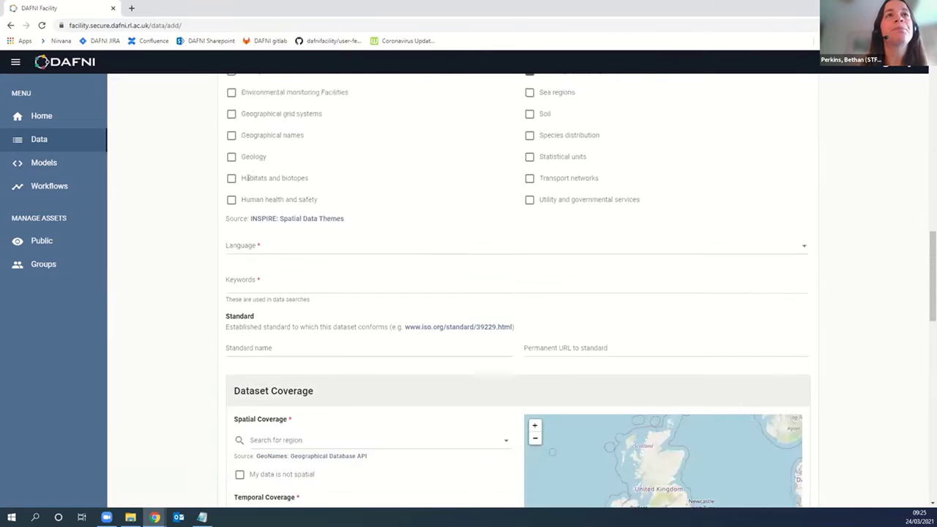
{"action": "left_click", "coordinate": [269, 147]}
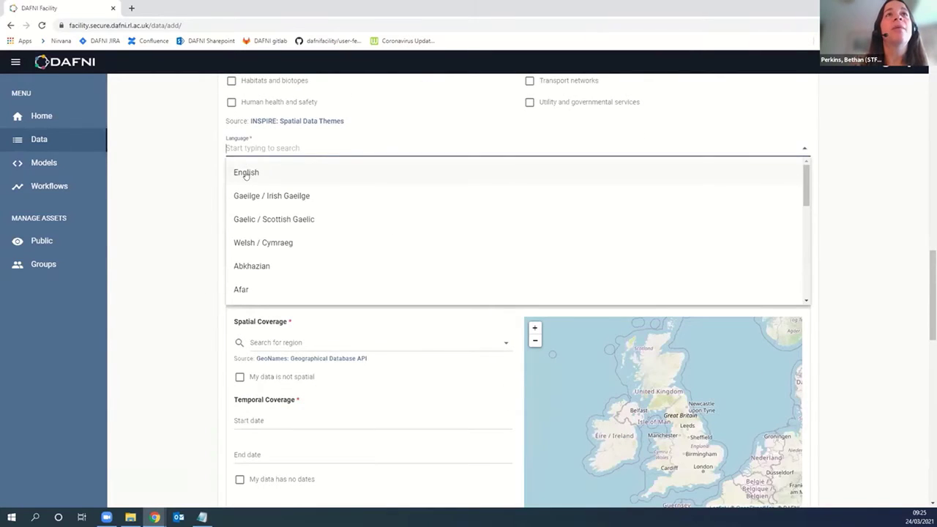
{"action": "left_click", "coordinate": [252, 174]}
{"action": "left_click", "coordinate": [252, 149]}
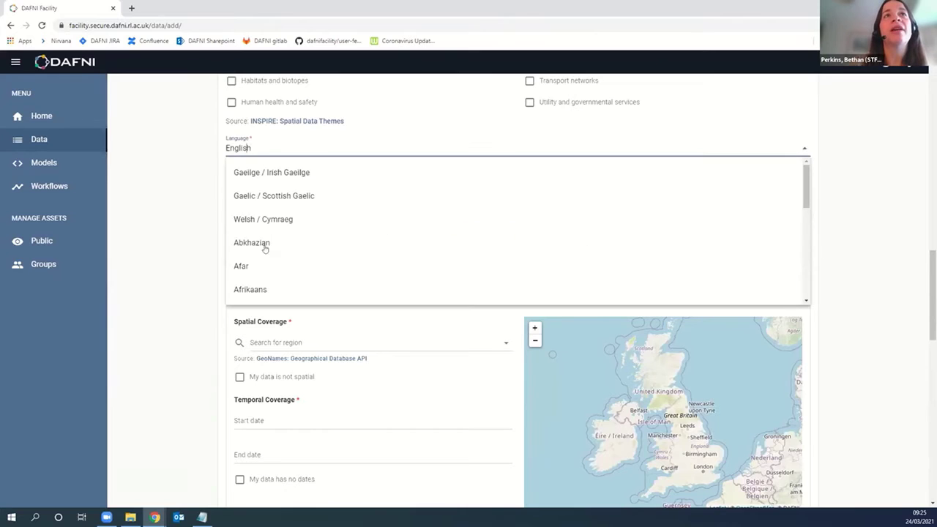
{"action": "left_click", "coordinate": [196, 193]}
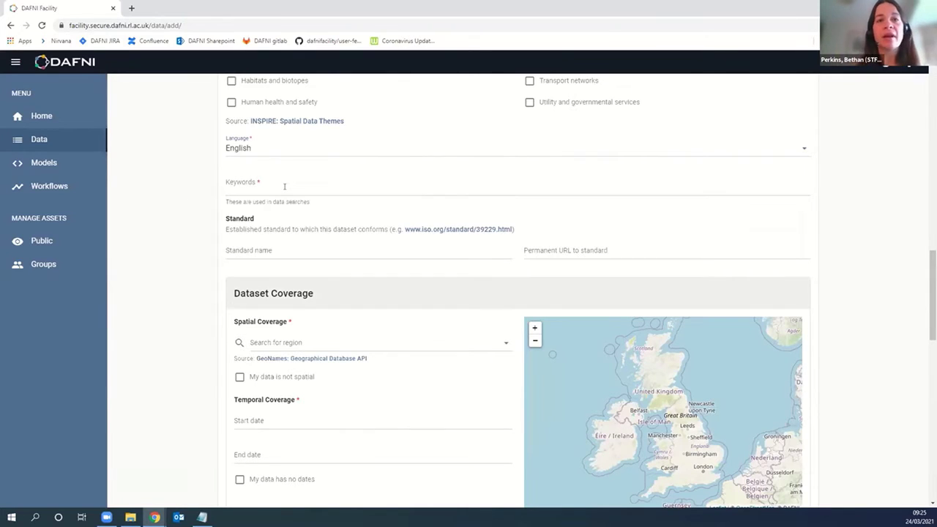
Step: Add 'test' as a dataset keyword
{"action": "left_click", "coordinate": [283, 186]}
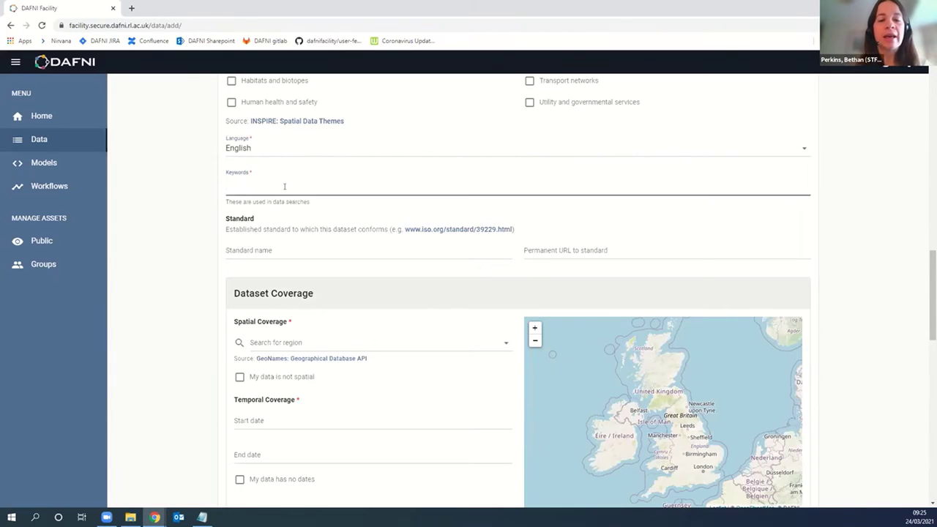
{"action": "type", "text": "test"}
{"action": "key", "text": "Return"}
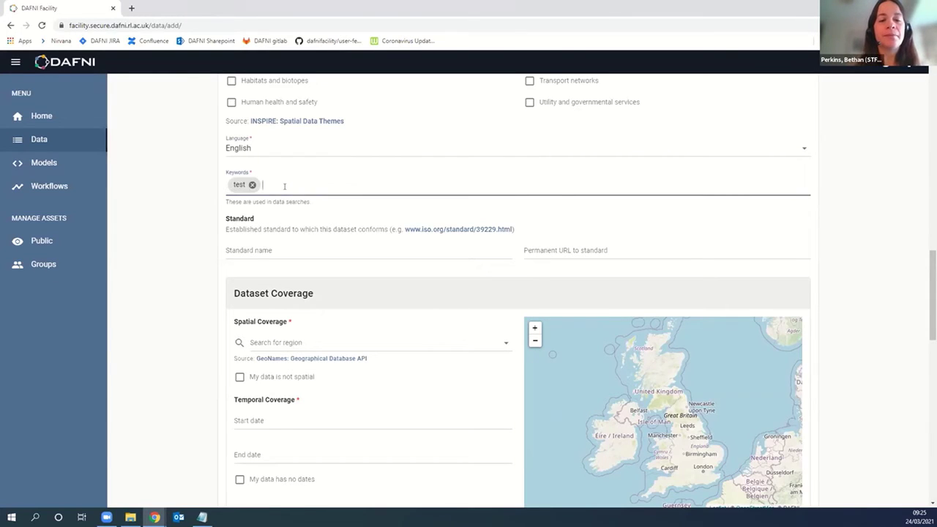
{"action": "scroll", "coordinate": [224, 261], "scroll_direction": "down", "scroll_amount": 1}
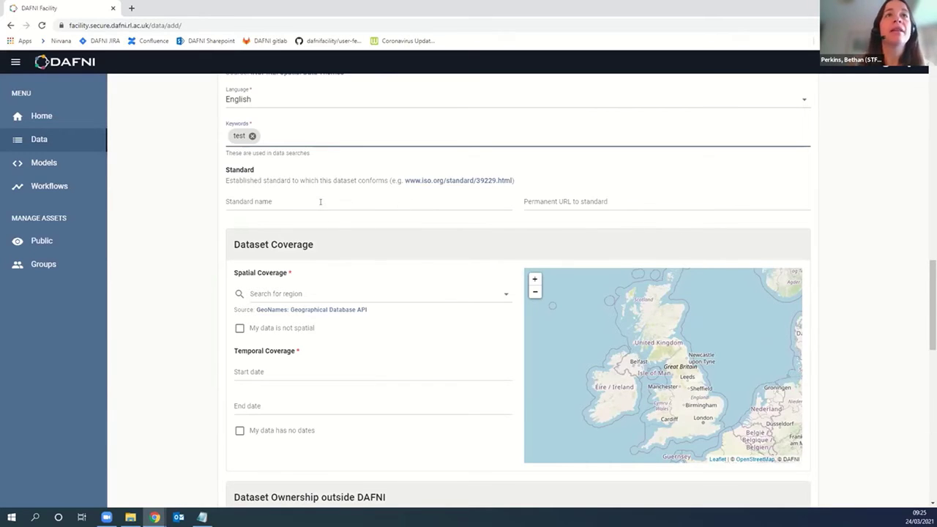
Step: Set the spatial coverage to Southampton, United Kingdom
{"action": "scroll", "coordinate": [337, 229], "scroll_direction": "down", "scroll_amount": 2}
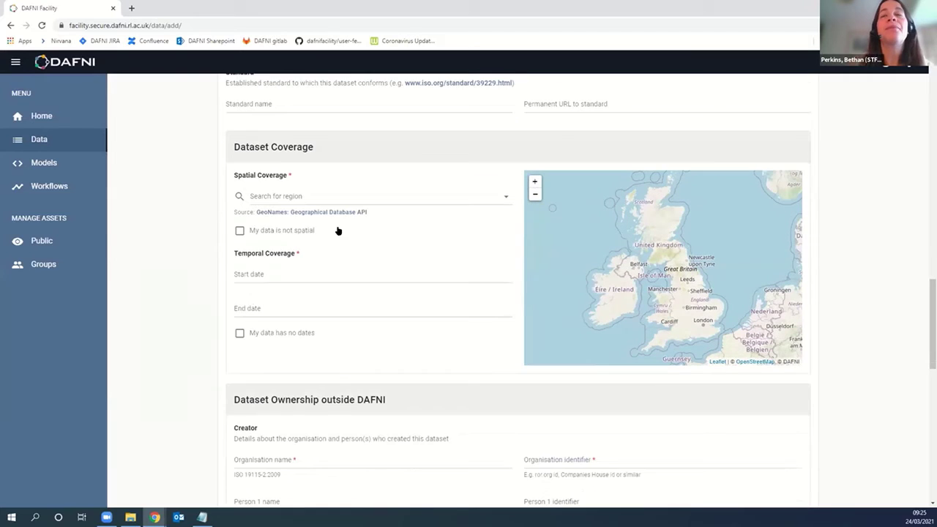
{"action": "left_click", "coordinate": [316, 196]}
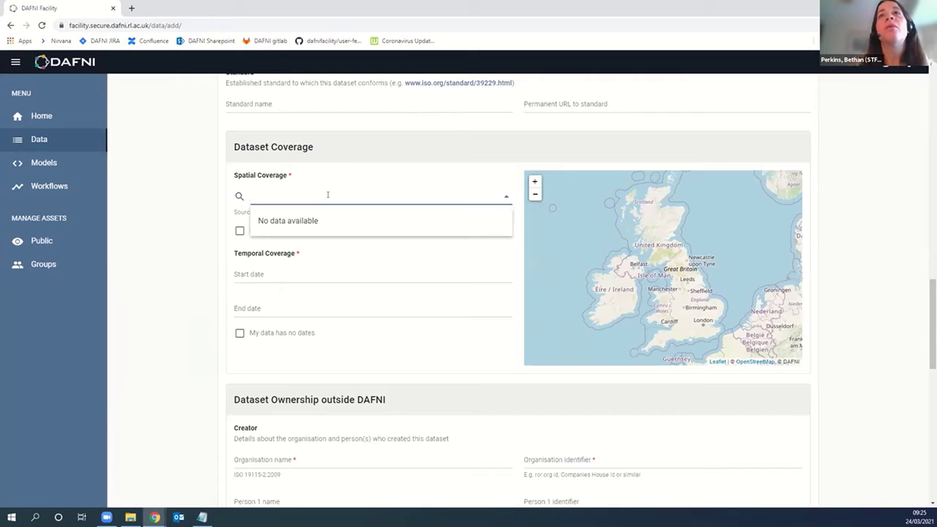
{"action": "left_click", "coordinate": [189, 197]}
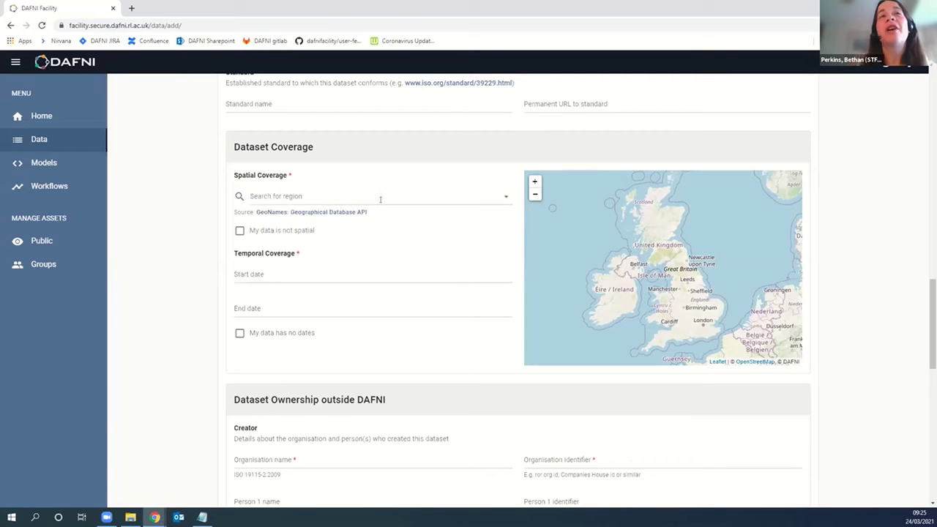
{"action": "left_click", "coordinate": [326, 194]}
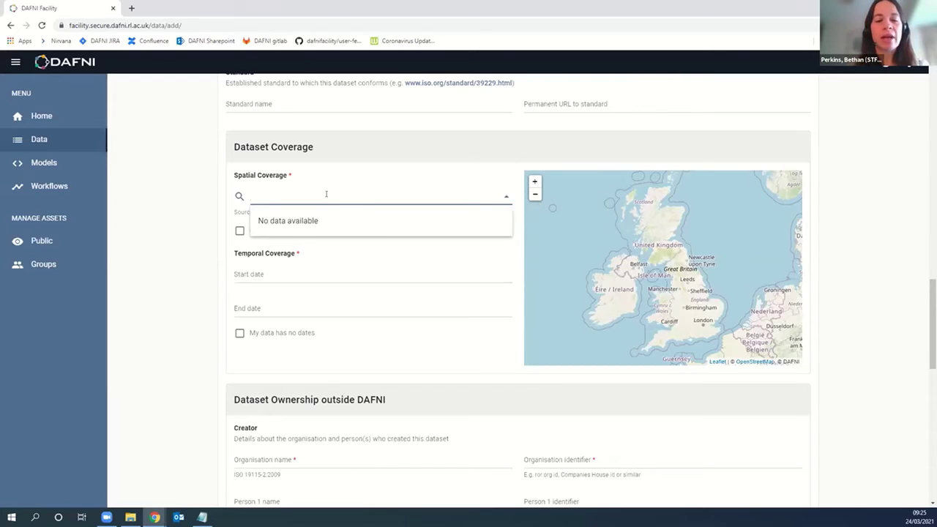
{"action": "type", "text": "Southampton"}
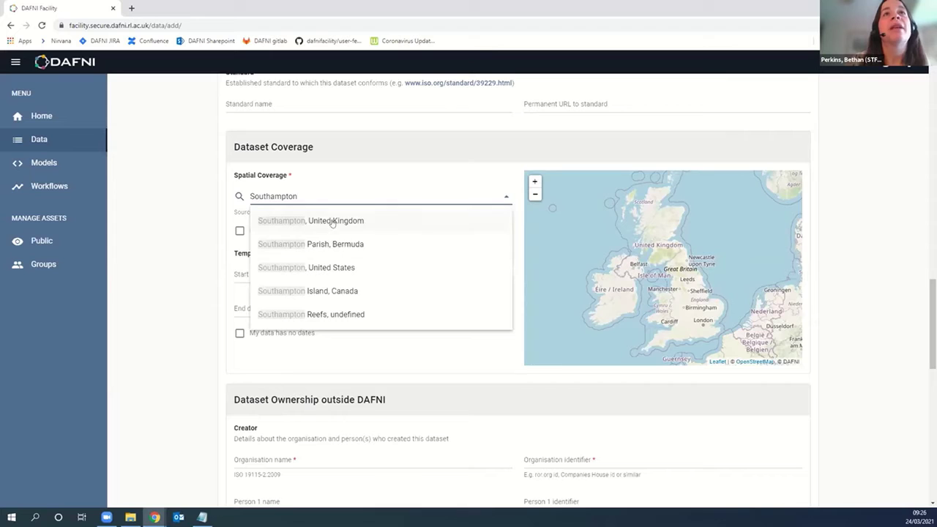
{"action": "left_click", "coordinate": [327, 221]}
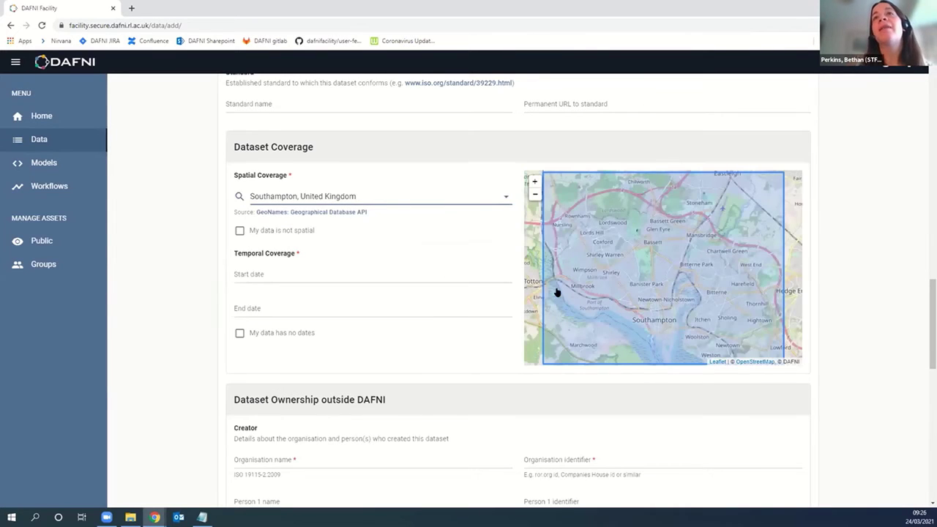
{"action": "left_click", "coordinate": [534, 195]}
{"action": "left_click", "coordinate": [534, 195]}
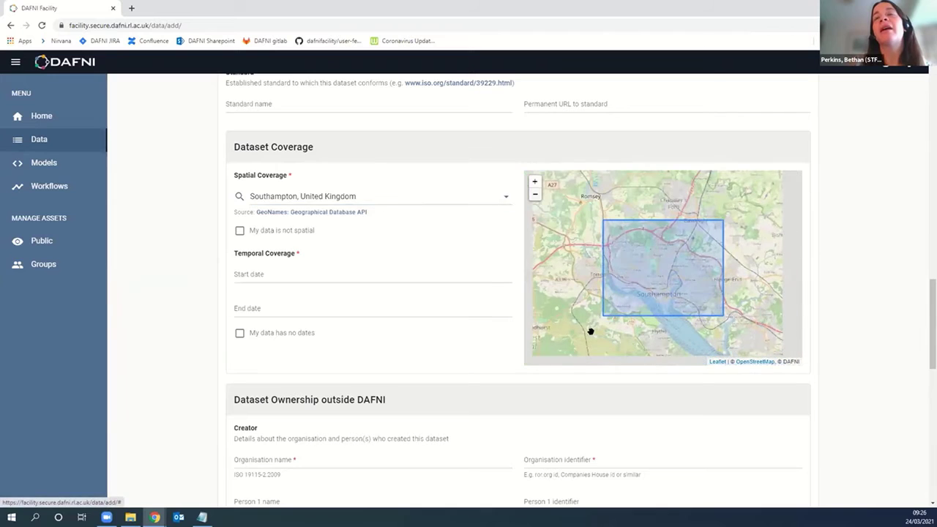
Step: Set the temporal coverage from February 1st to February 28th 2021
{"action": "left_click", "coordinate": [271, 281]}
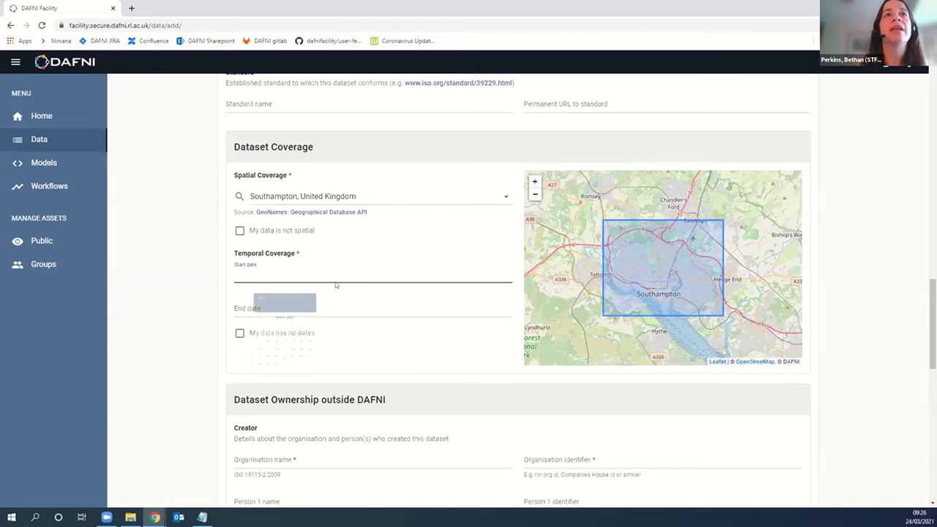
{"action": "left_click", "coordinate": [270, 347]}
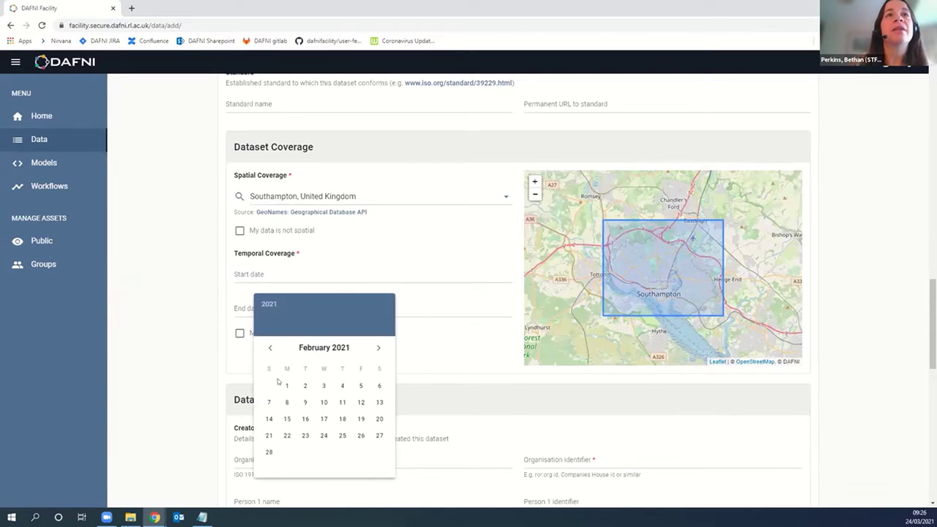
{"action": "left_click", "coordinate": [271, 385]}
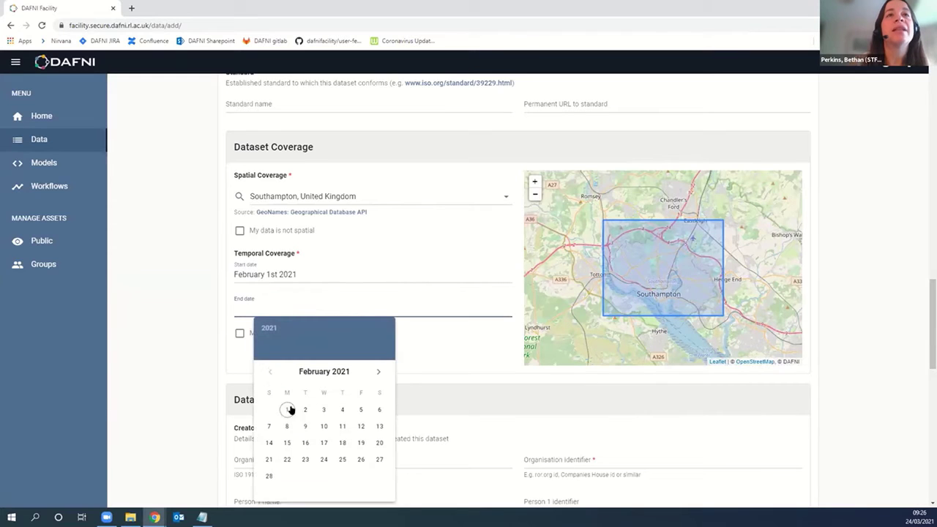
{"action": "left_click", "coordinate": [268, 475]}
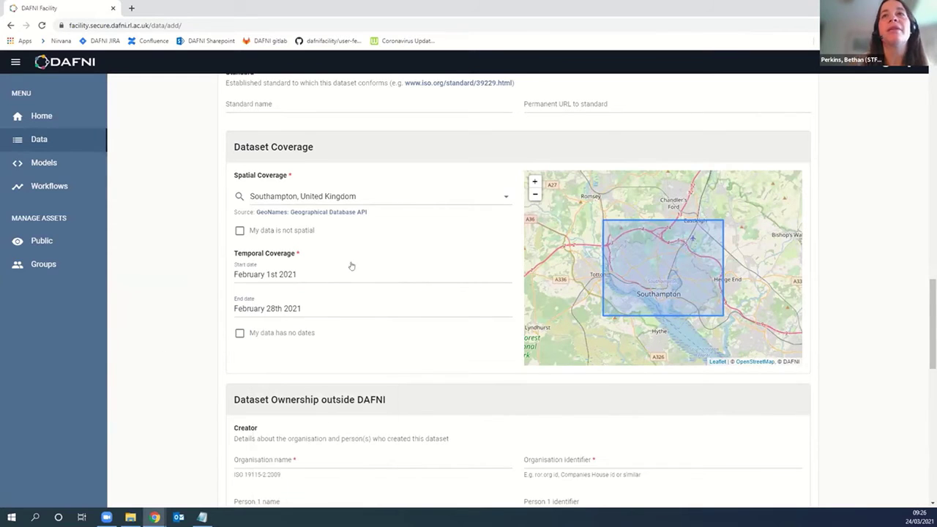
{"action": "scroll", "coordinate": [174, 300], "scroll_direction": "down", "scroll_amount": 3}
{"action": "scroll", "coordinate": [174, 297], "scroll_direction": "down", "scroll_amount": 5}
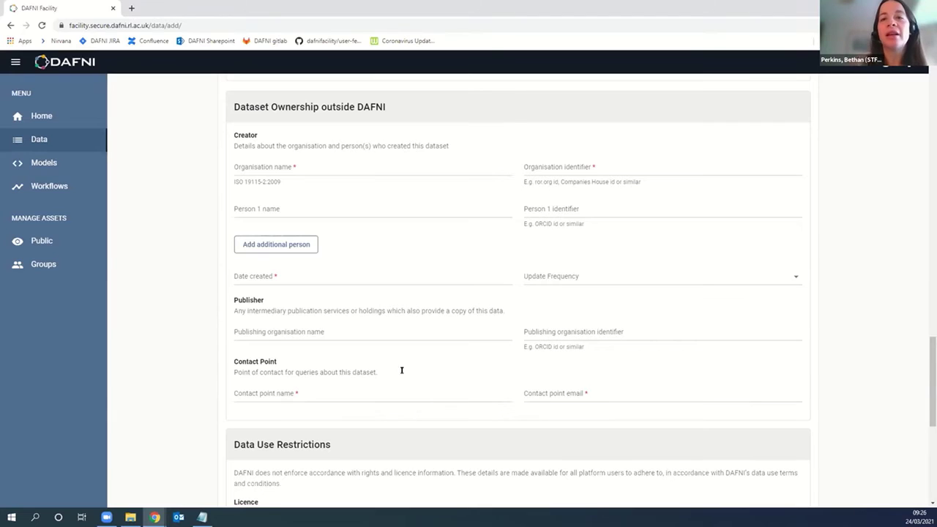
{"action": "key", "text": "alt+Tab"}
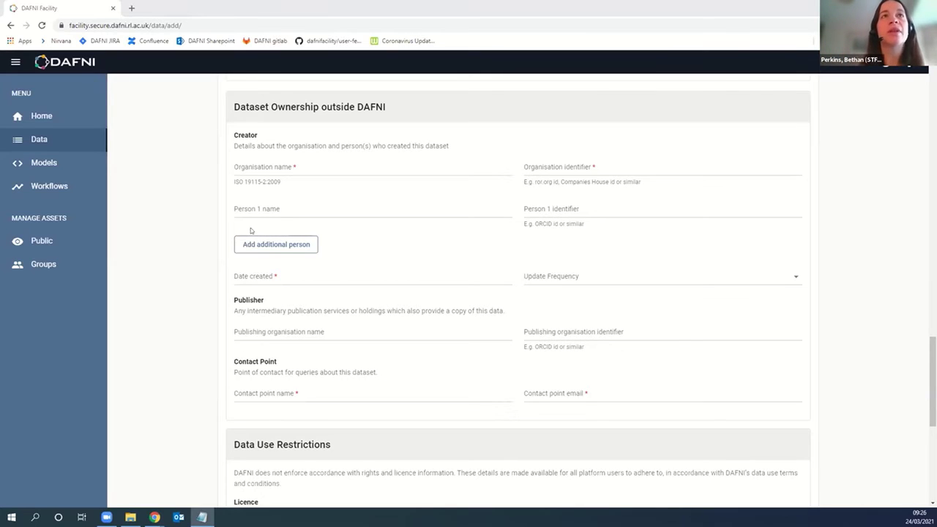
{"action": "left_click", "coordinate": [262, 165]}
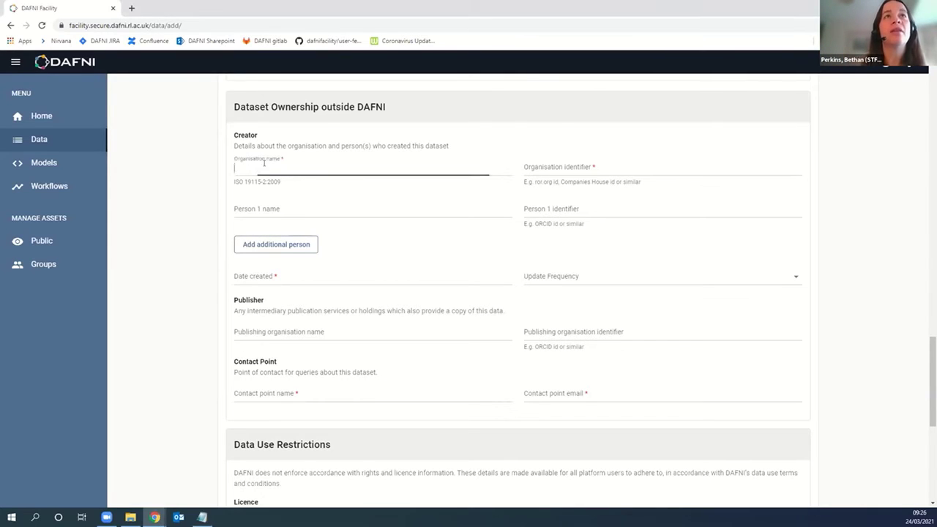
{"action": "type", "text": "DAFNI"}
{"action": "key", "text": "Tab"}
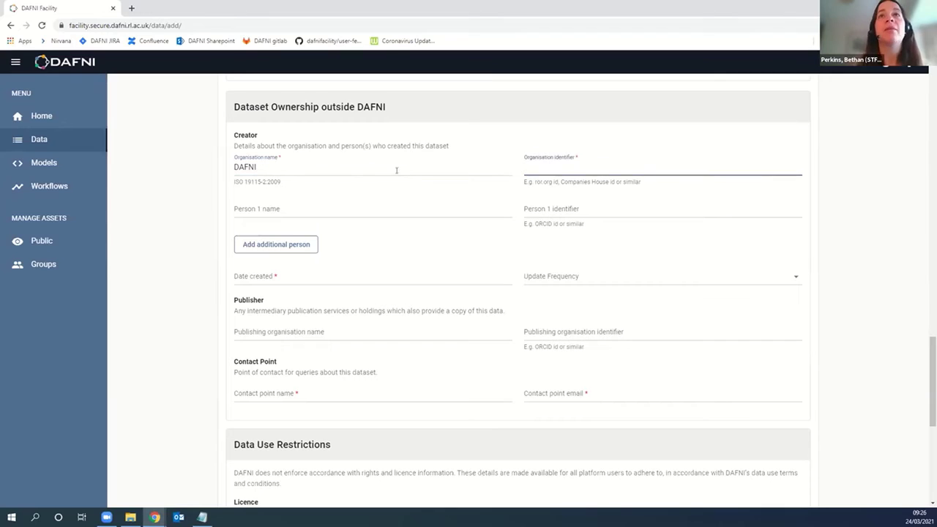
{"action": "type", "text": "https://www.dafni.ac.uk"}
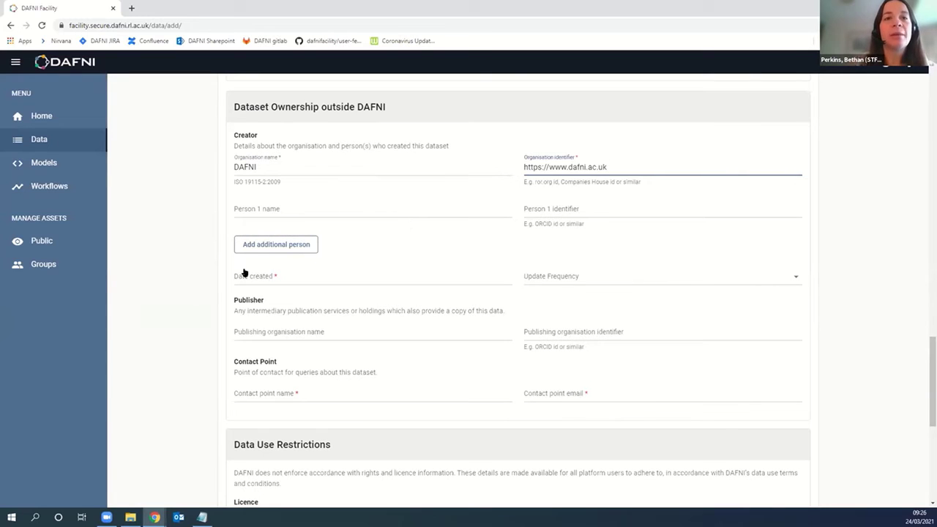
{"action": "scroll", "coordinate": [206, 254], "scroll_direction": "down", "scroll_amount": 1}
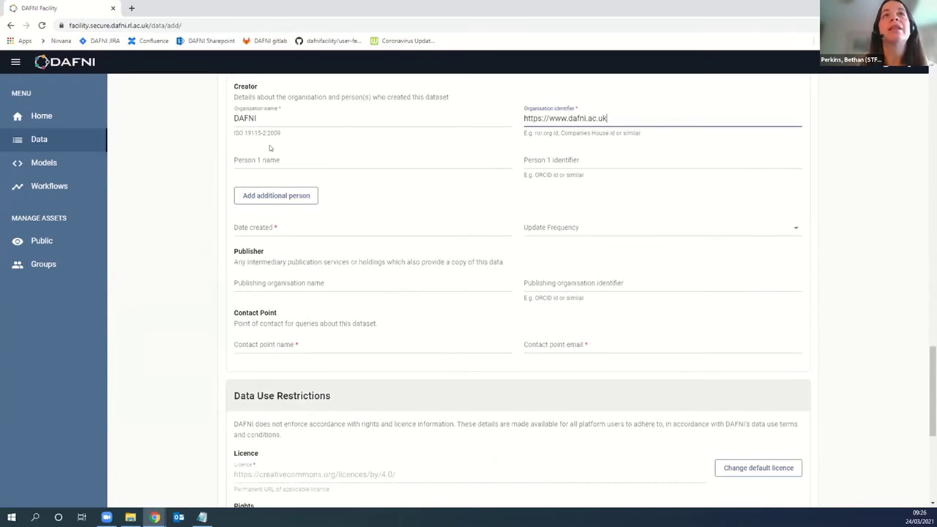
Step: Set Date created to March 1st 2021, leaving Update Frequency unchosen
{"action": "left_click", "coordinate": [280, 232]}
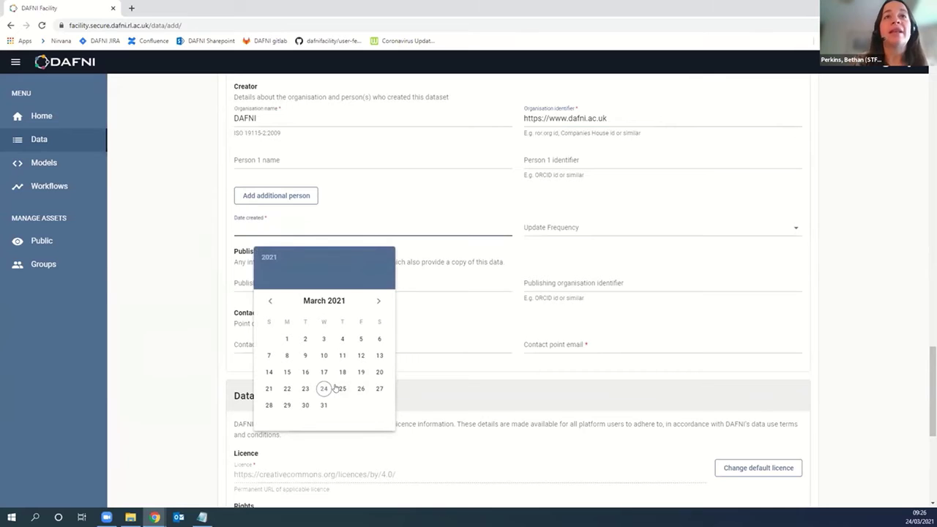
{"action": "left_click", "coordinate": [287, 339]}
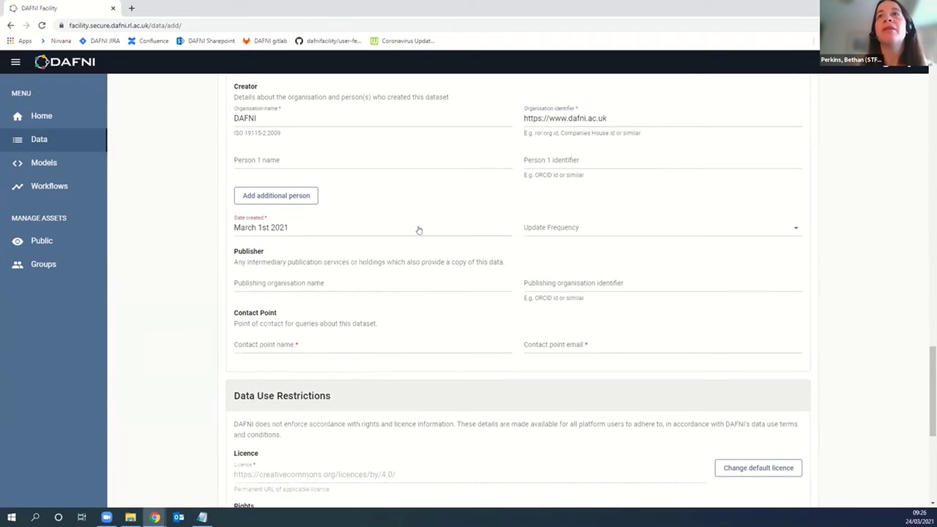
{"action": "left_click", "coordinate": [613, 230]}
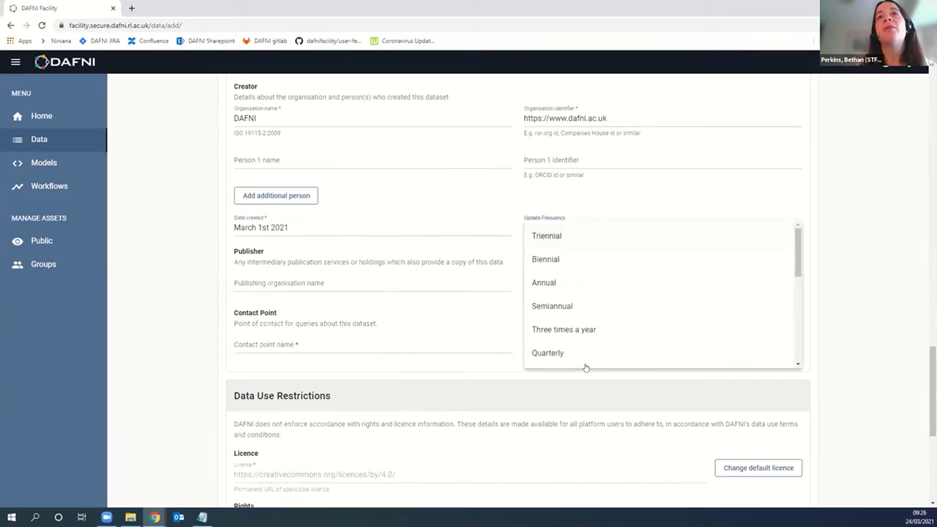
{"action": "mouse_move", "coordinate": [799, 257]}
{"action": "left_mouse_down"}
{"action": "mouse_move", "coordinate": [792, 361]}
{"action": "mouse_move", "coordinate": [797, 241]}
{"action": "left_mouse_up"}
{"action": "left_click", "coordinate": [836, 208]}
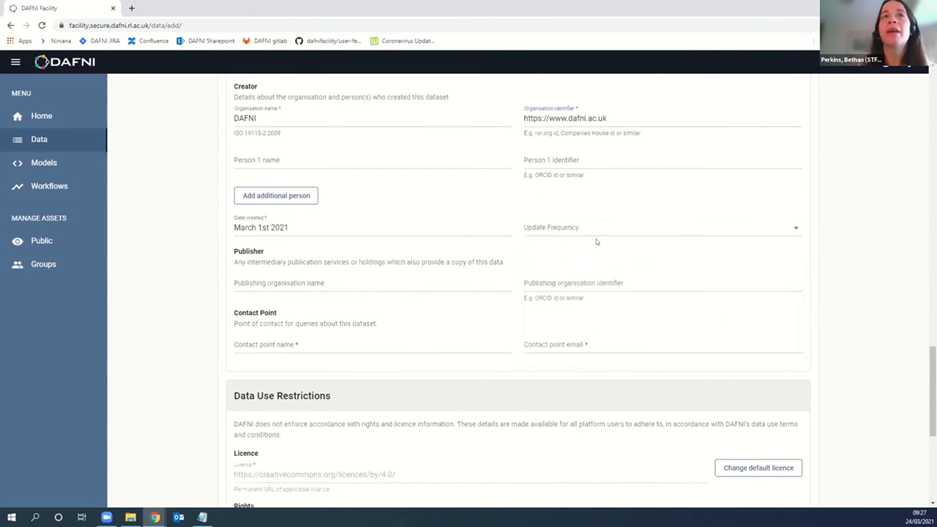
{"action": "scroll", "coordinate": [478, 253], "scroll_direction": "down", "scroll_amount": 1}
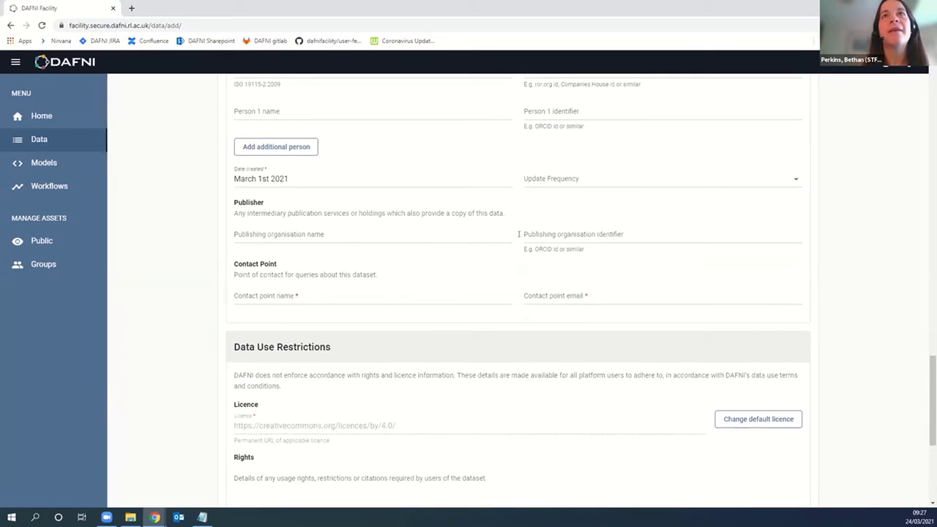
Step: Enter the contact point's full name and e-mail address
{"action": "left_click", "coordinate": [322, 299]}
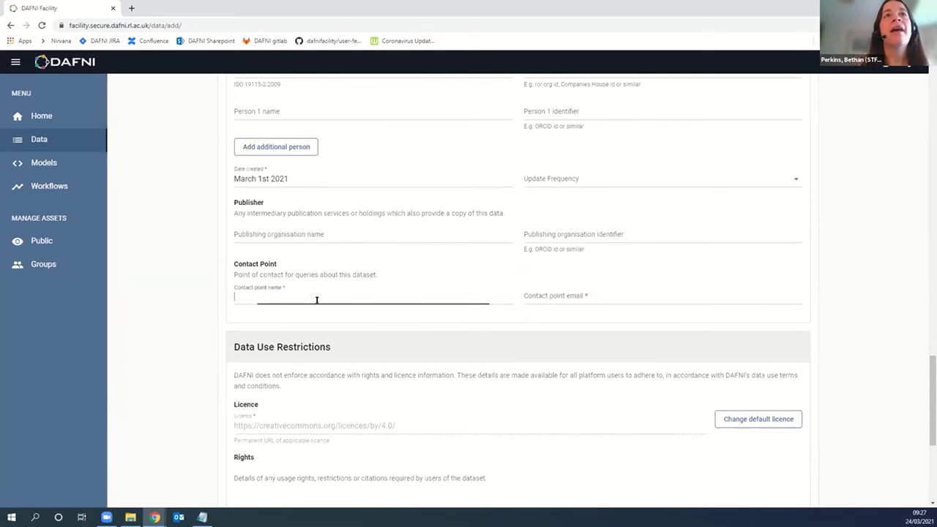
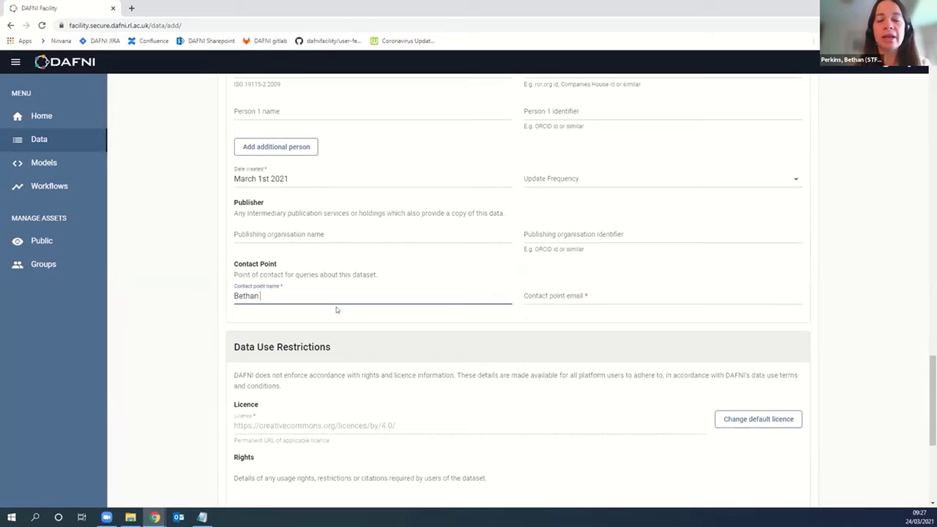
{"action": "key", "text": "Tab"}
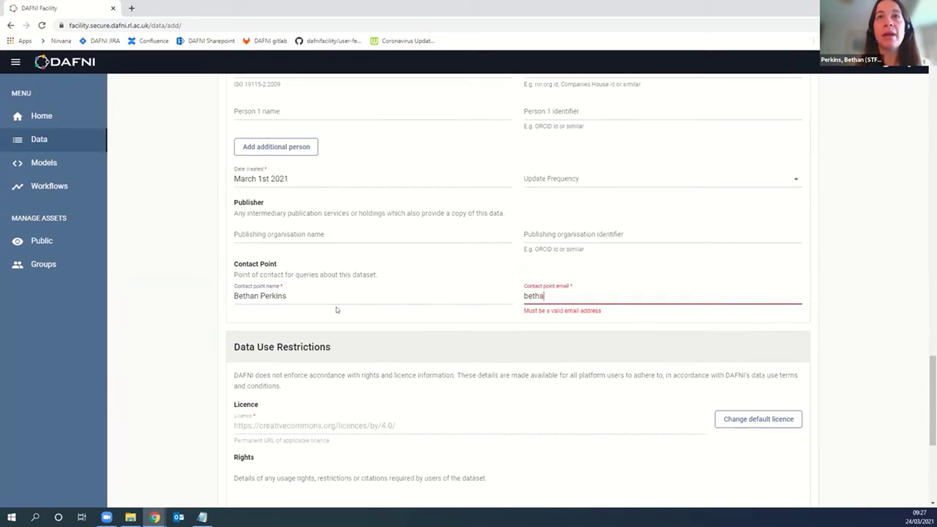
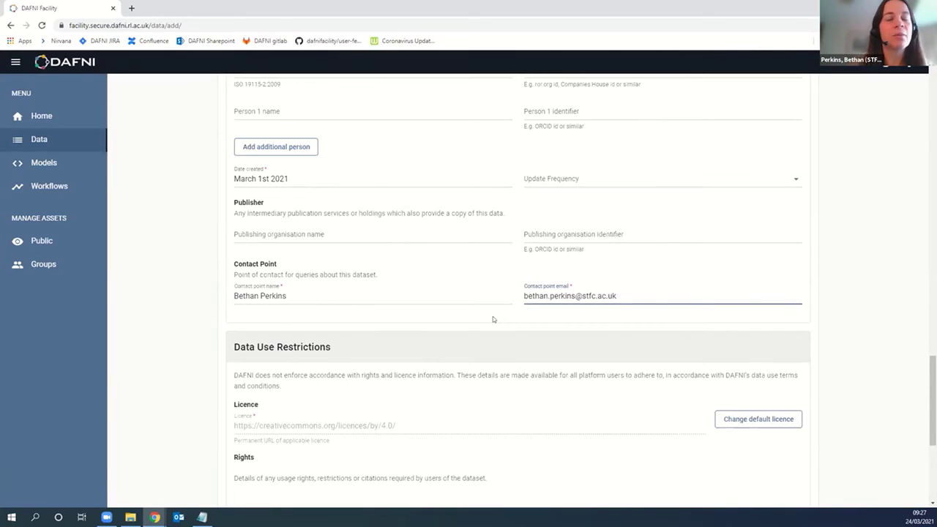
{"action": "scroll", "coordinate": [494, 318], "scroll_direction": "down", "scroll_amount": 1}
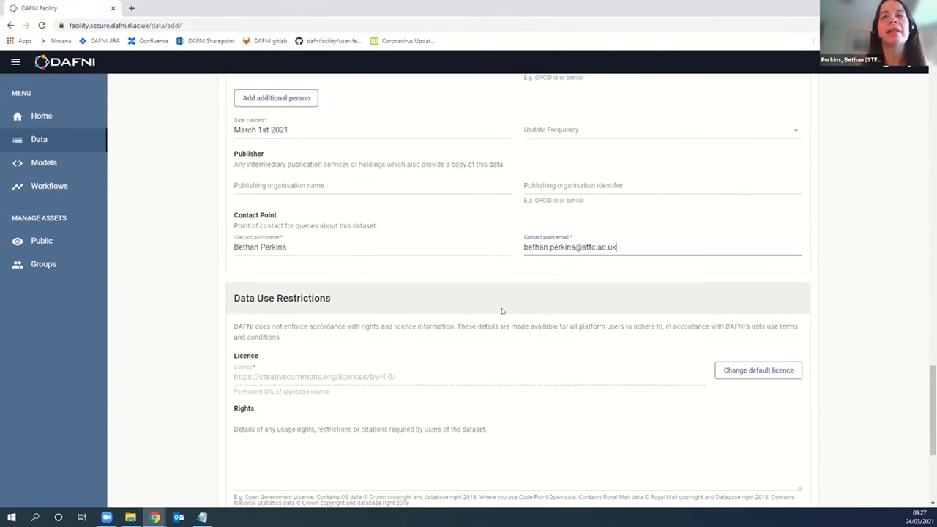
{"action": "scroll", "coordinate": [462, 306], "scroll_direction": "down", "scroll_amount": 2}
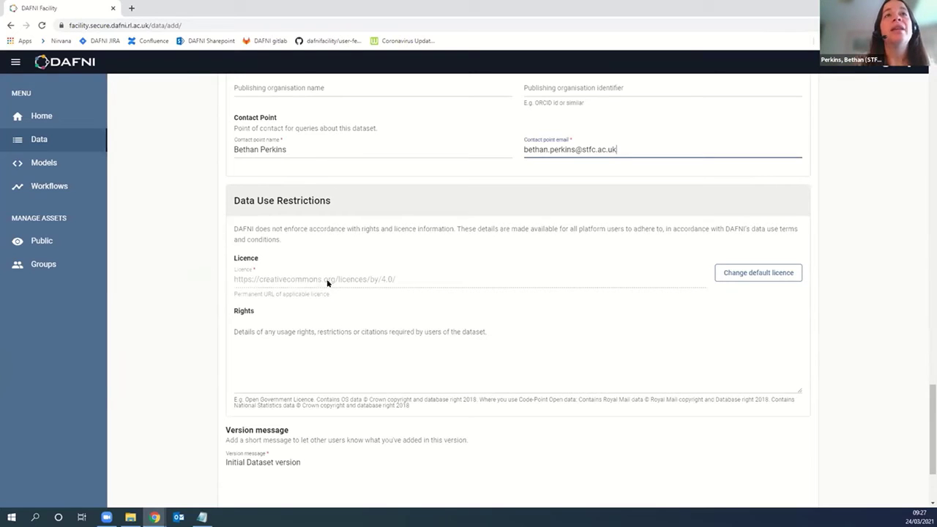
{"action": "left_click", "coordinate": [739, 280]}
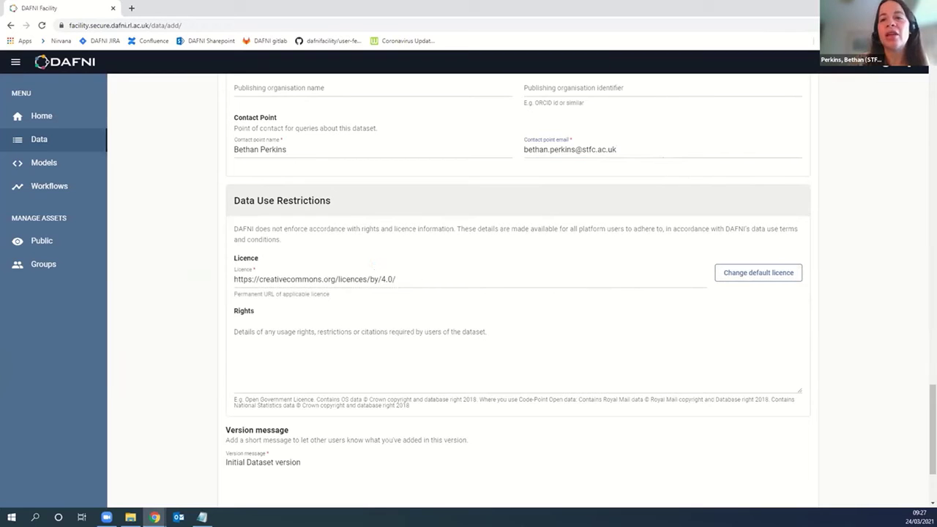
{"action": "key", "text": "alt+Tab"}
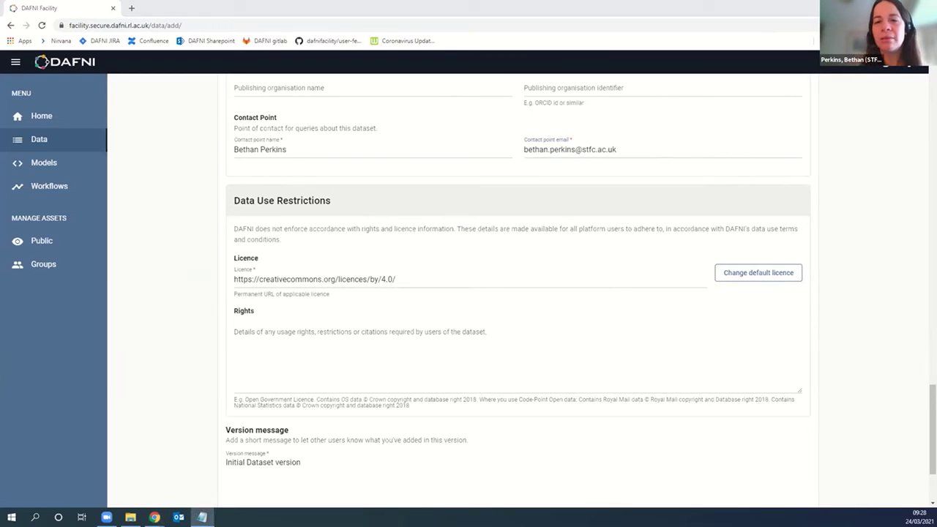
{"action": "key", "text": "alt+Tab"}
{"action": "key", "text": "ctrl+a"}
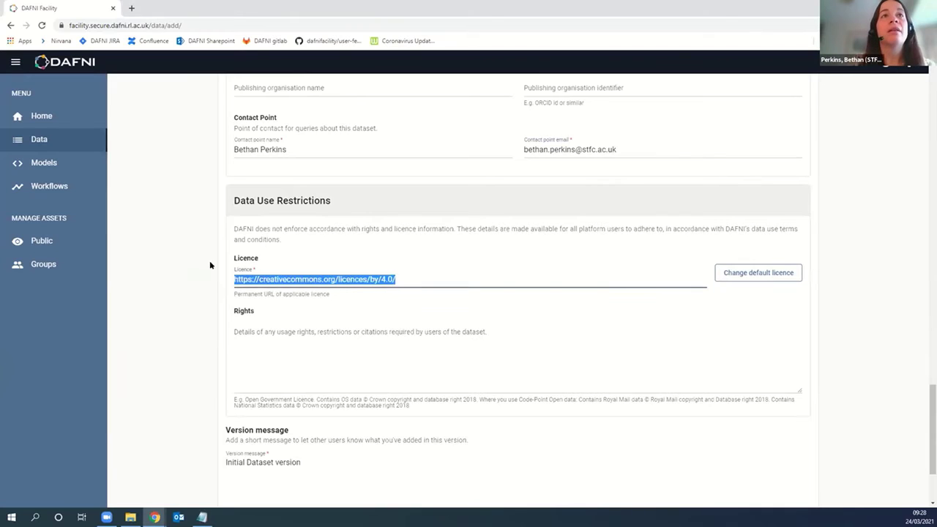
{"action": "key", "text": "ctrl+v"}
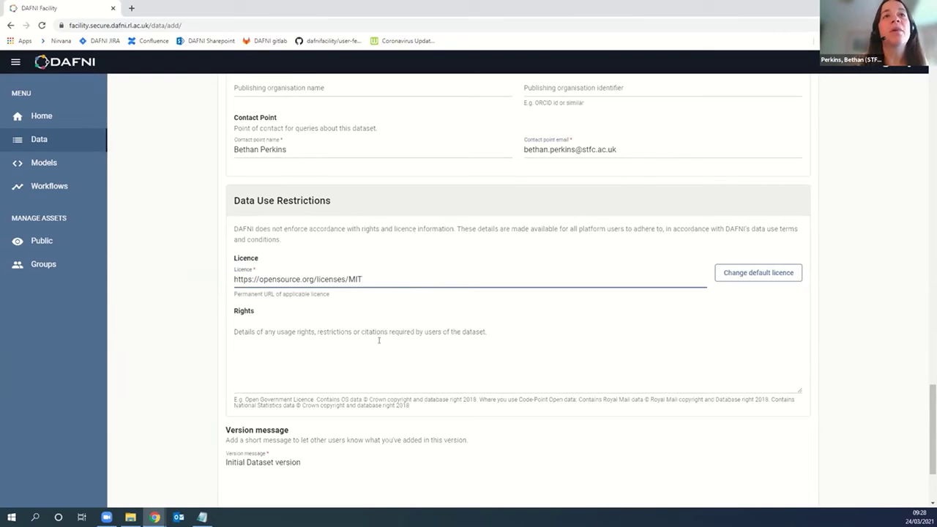
{"action": "scroll", "coordinate": [336, 339], "scroll_direction": "down", "scroll_amount": 1}
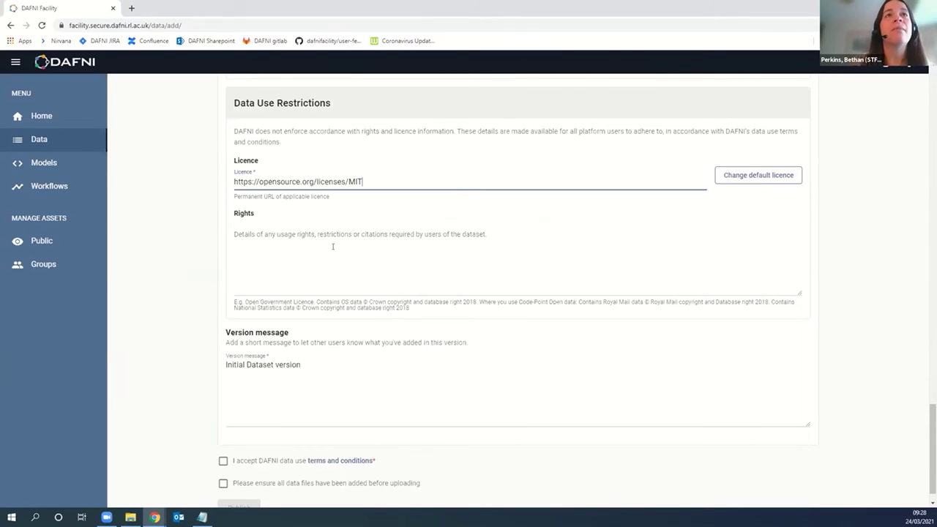
{"action": "scroll", "coordinate": [207, 255], "scroll_direction": "down", "scroll_amount": 1}
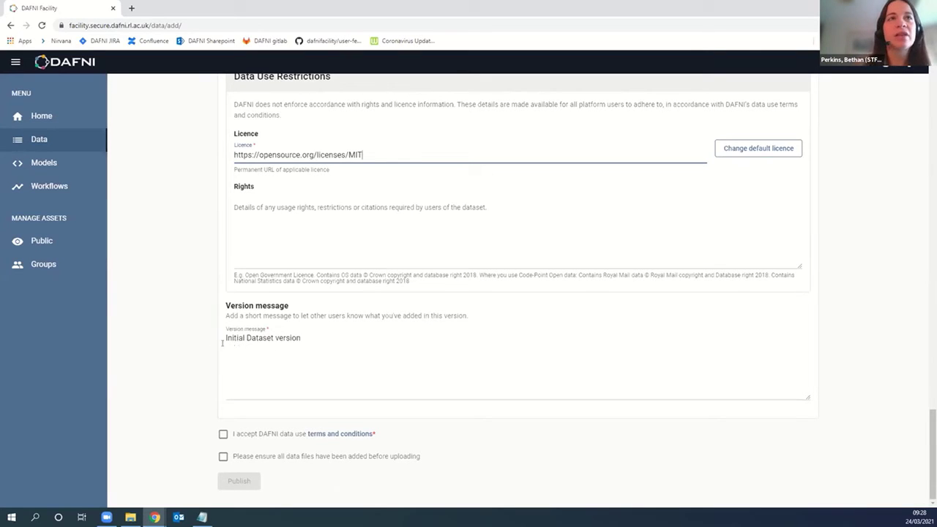
Step: Review the data use terms, then tick the terms-accepted and all-files-added checkboxes
{"action": "scroll", "coordinate": [172, 304], "scroll_direction": "up", "scroll_amount": 3}
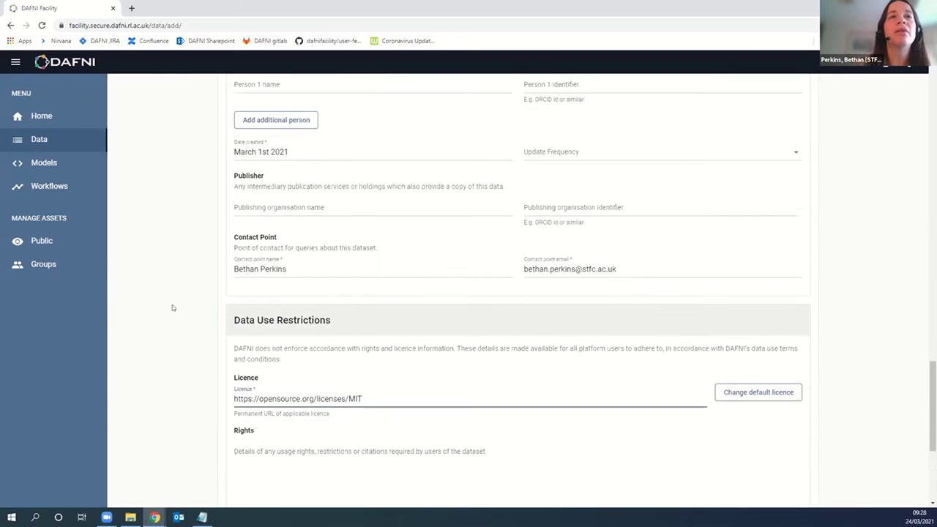
{"action": "scroll", "coordinate": [172, 305], "scroll_direction": "down", "scroll_amount": 3}
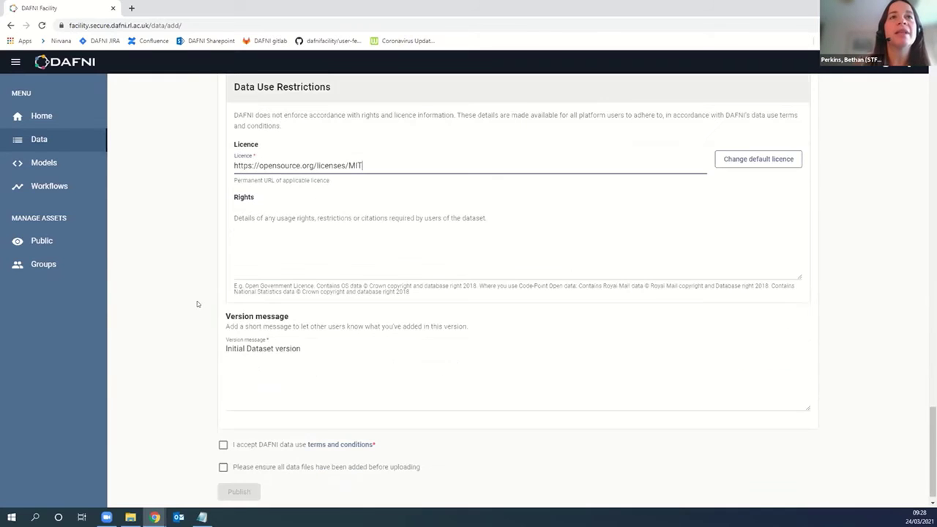
{"action": "left_click", "coordinate": [315, 434]}
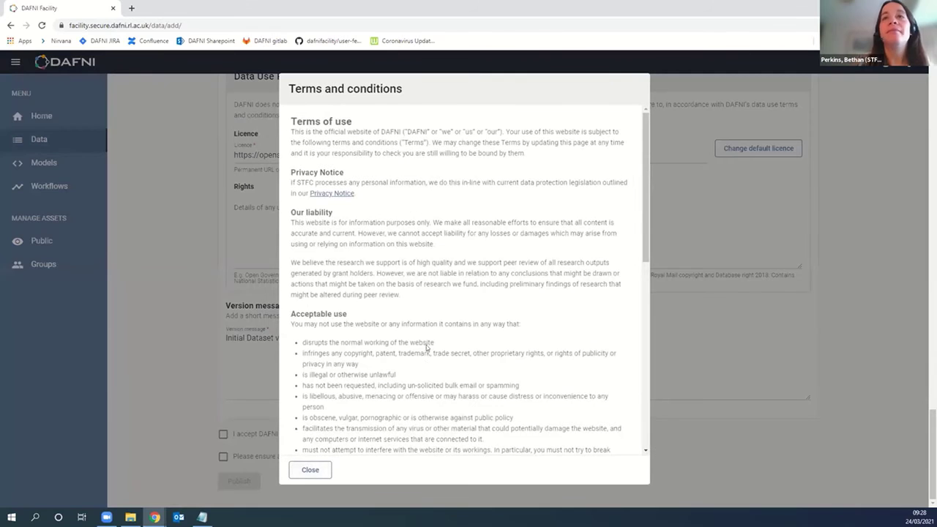
{"action": "scroll", "coordinate": [311, 470], "scroll_direction": "down", "scroll_amount": 10}
{"action": "left_click", "coordinate": [310, 470]}
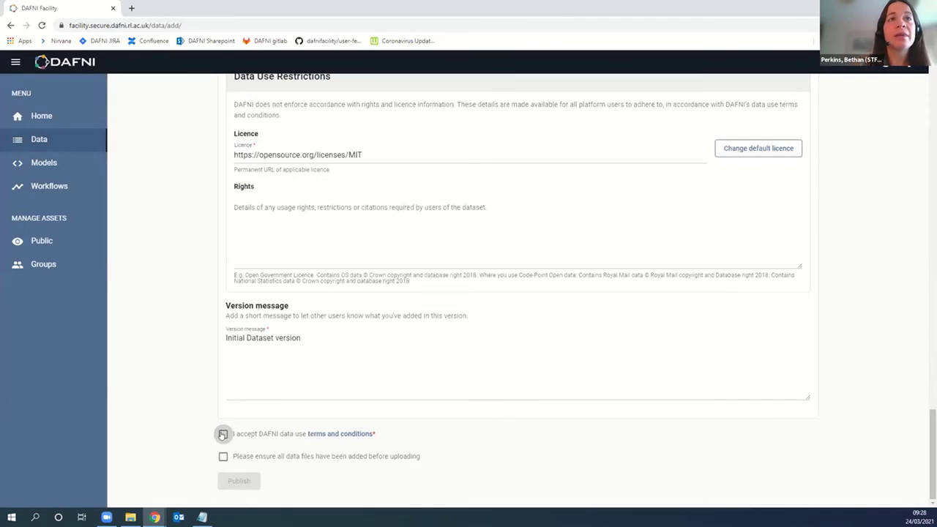
{"action": "left_click", "coordinate": [223, 434]}
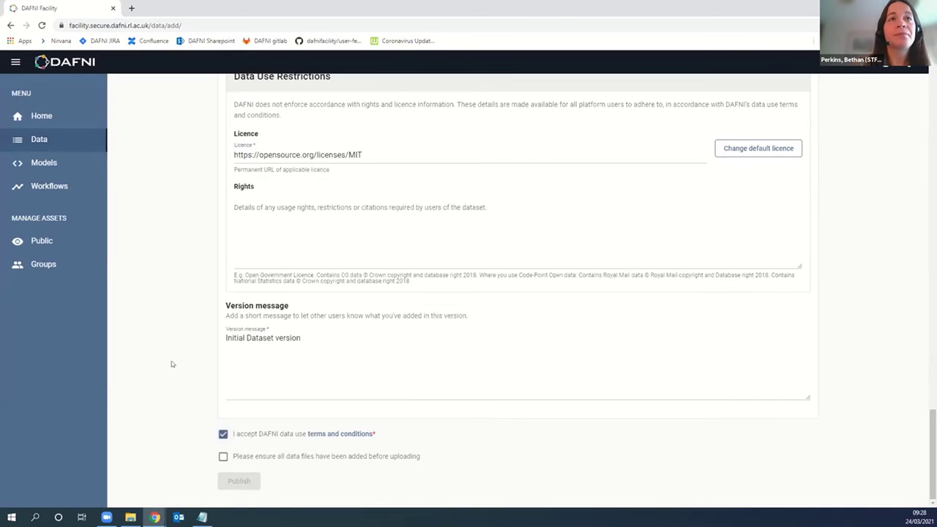
{"action": "left_click", "coordinate": [224, 456]}
Step: Publish the new dataset
{"action": "scroll", "coordinate": [174, 382], "scroll_direction": "up", "scroll_amount": 4}
{"action": "scroll", "coordinate": [174, 379], "scroll_direction": "up", "scroll_amount": 15}
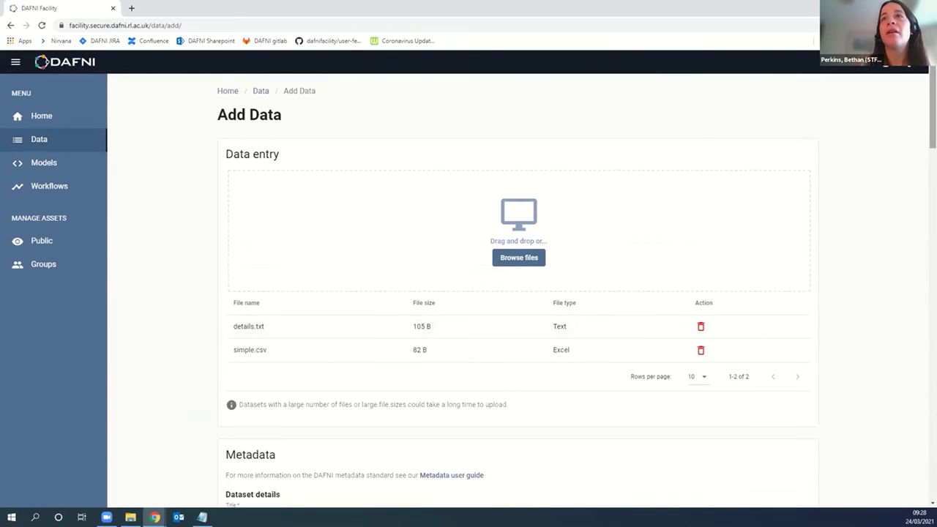
{"action": "scroll", "coordinate": [932, 117], "scroll_direction": "down", "scroll_amount": 1}
{"action": "scroll", "coordinate": [911, 361], "scroll_direction": "down", "scroll_amount": 20}
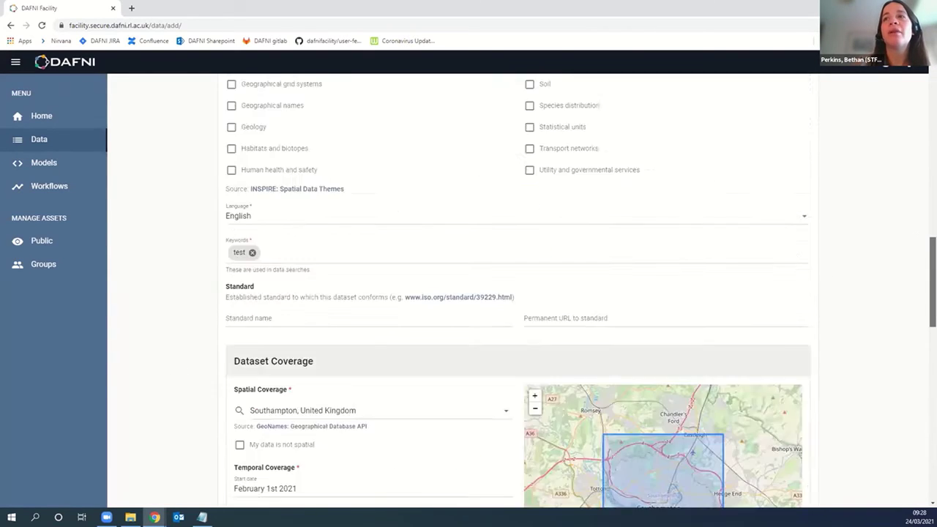
{"action": "left_click", "coordinate": [229, 482]}
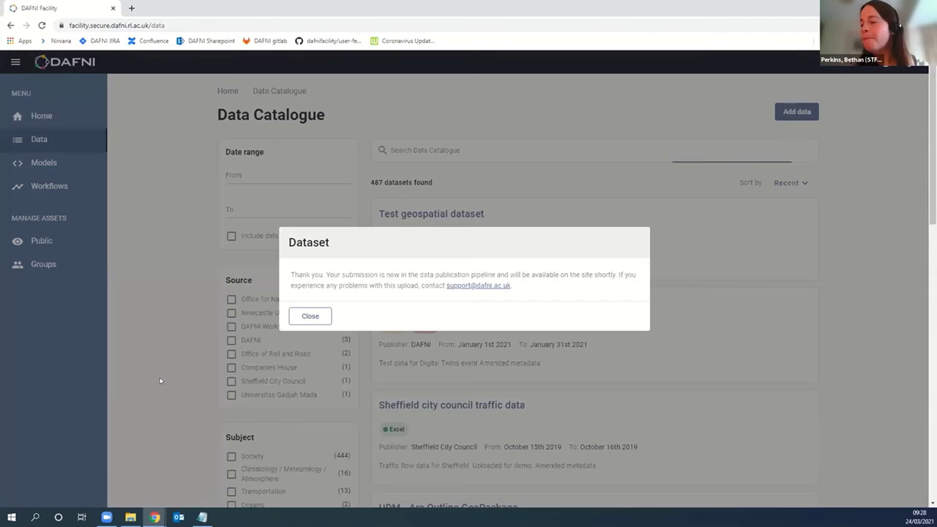
Step: Close the submission confirmation and reload the Data Catalogue, which now lists 487 datasets
{"action": "left_click", "coordinate": [310, 317]}
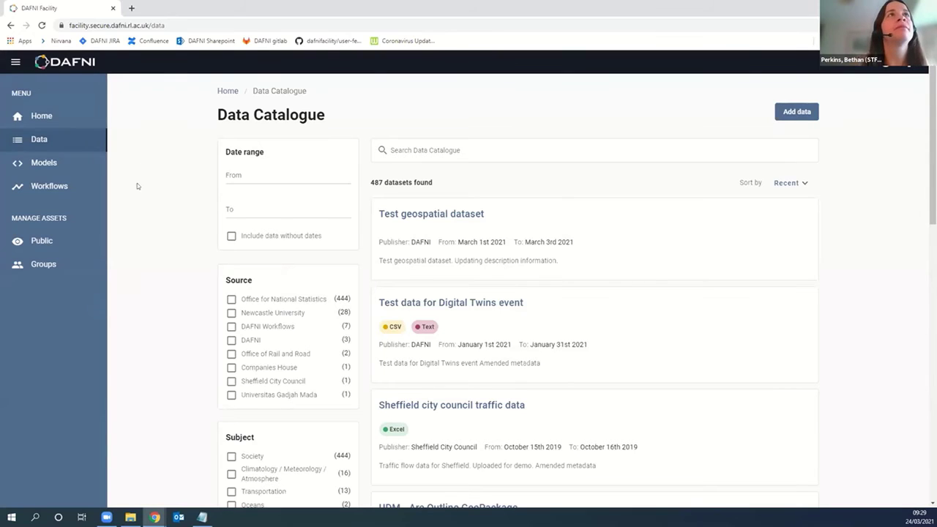
{"action": "left_click", "coordinate": [41, 25]}
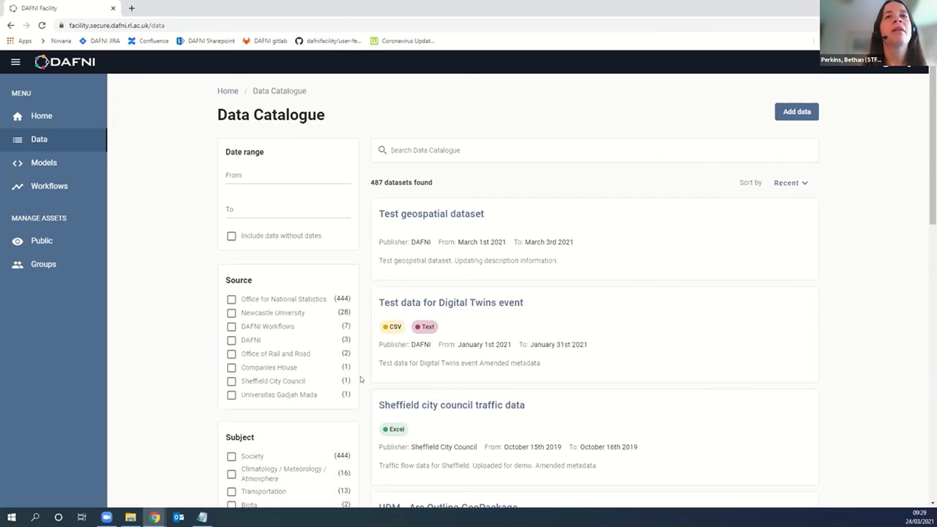
{"action": "scroll", "coordinate": [360, 376], "scroll_direction": "down", "scroll_amount": 5}
{"action": "scroll", "coordinate": [360, 376], "scroll_direction": "up", "scroll_amount": 5}
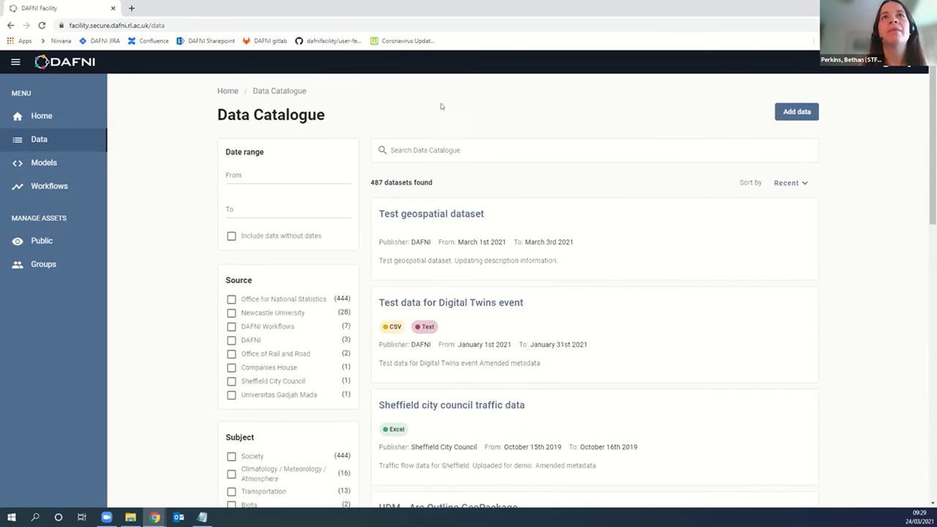
Step: Open the Test geospatial dataset's details page and scroll through its information
{"action": "left_click", "coordinate": [461, 214]}
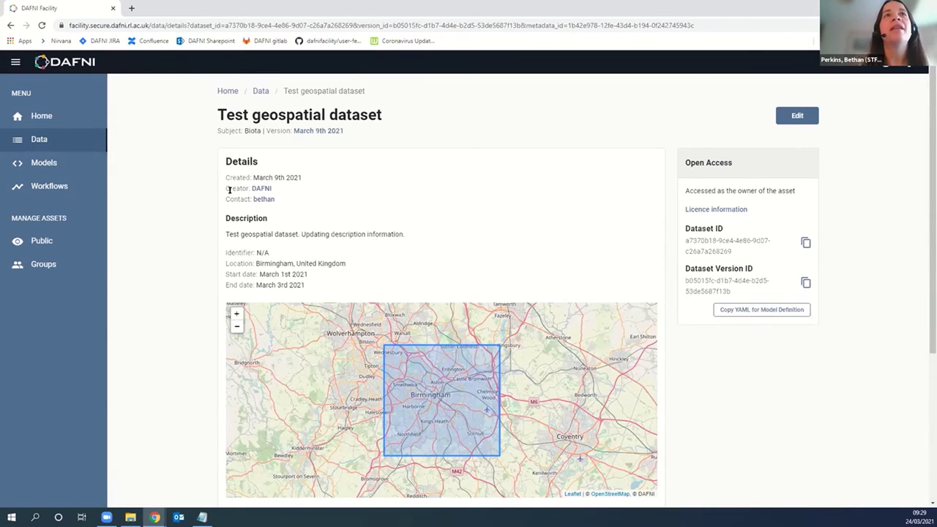
{"action": "scroll", "coordinate": [203, 214], "scroll_direction": "down", "scroll_amount": 1}
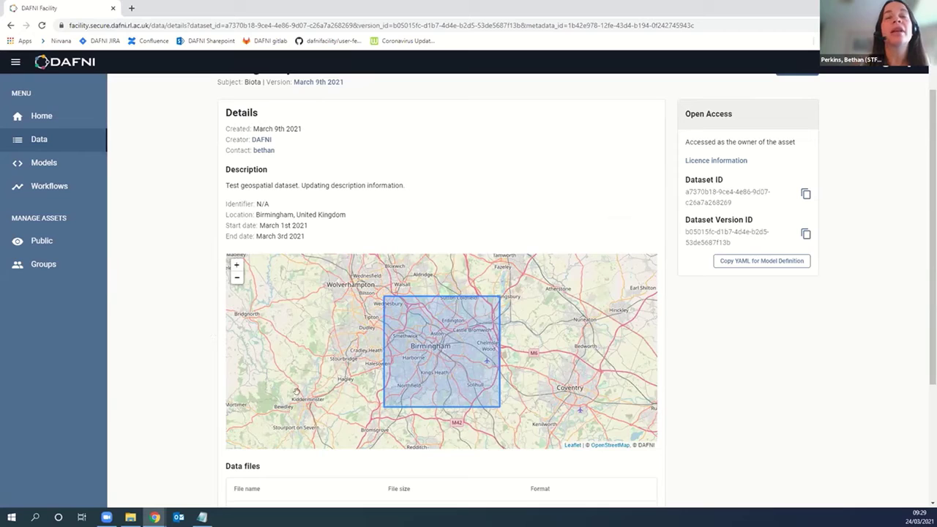
{"action": "scroll", "coordinate": [187, 371], "scroll_direction": "down", "scroll_amount": 2}
{"action": "scroll", "coordinate": [188, 371], "scroll_direction": "down", "scroll_amount": 2}
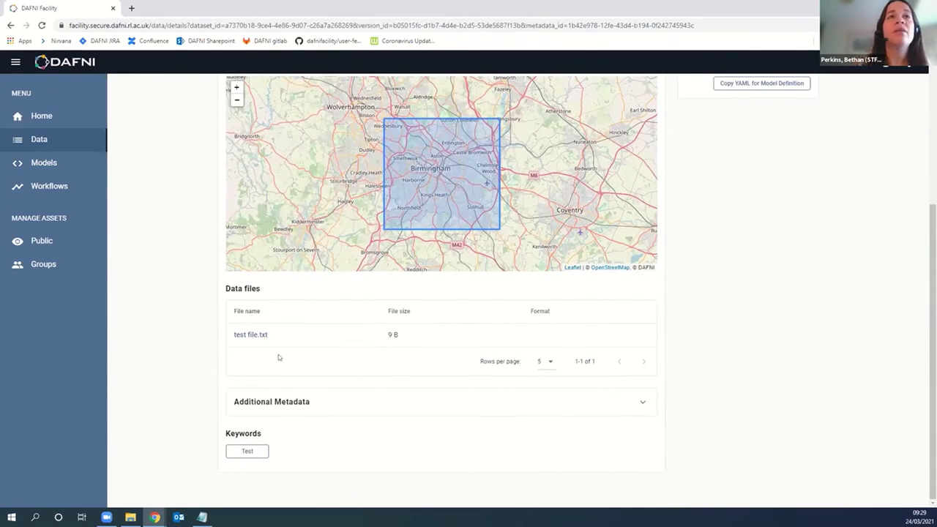
Step: Expand the dataset's Additional Metadata section, review it, then collapse it again
{"action": "left_click", "coordinate": [649, 404]}
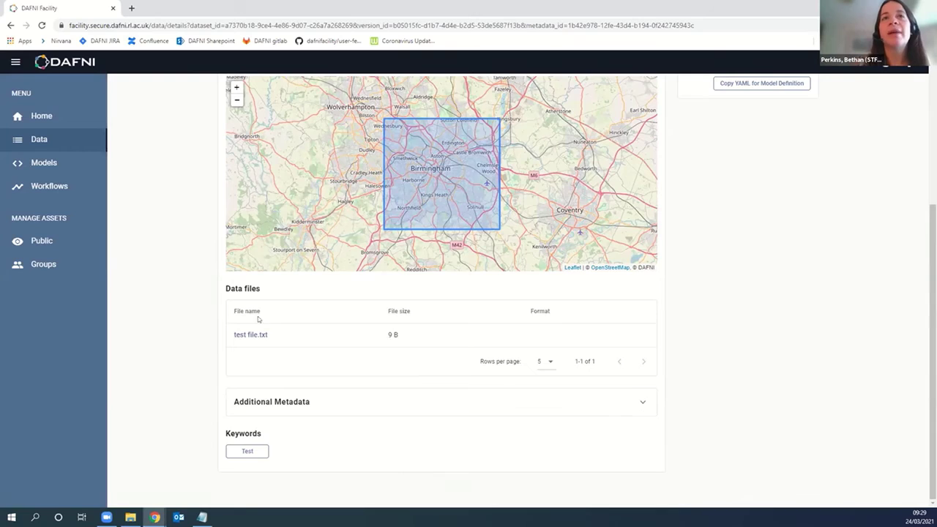
{"action": "scroll", "coordinate": [326, 273], "scroll_direction": "down", "scroll_amount": 2}
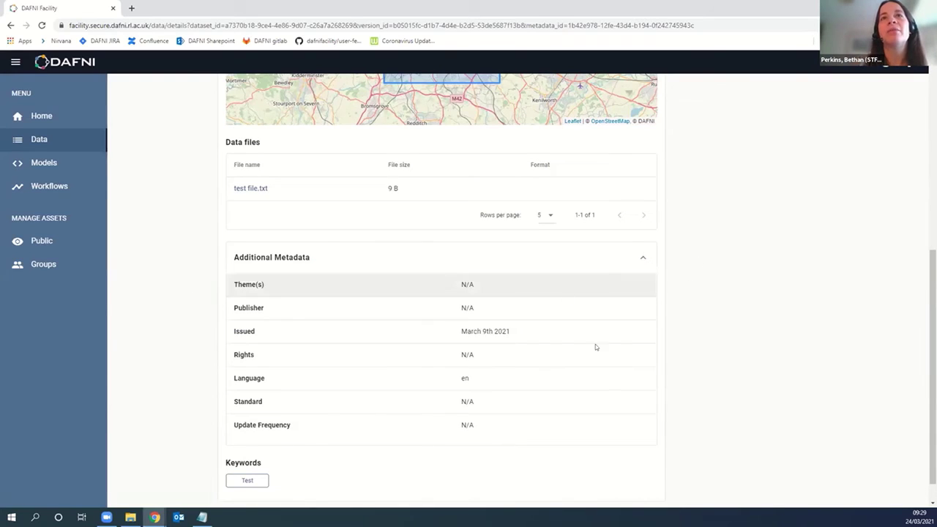
{"action": "left_click", "coordinate": [640, 258]}
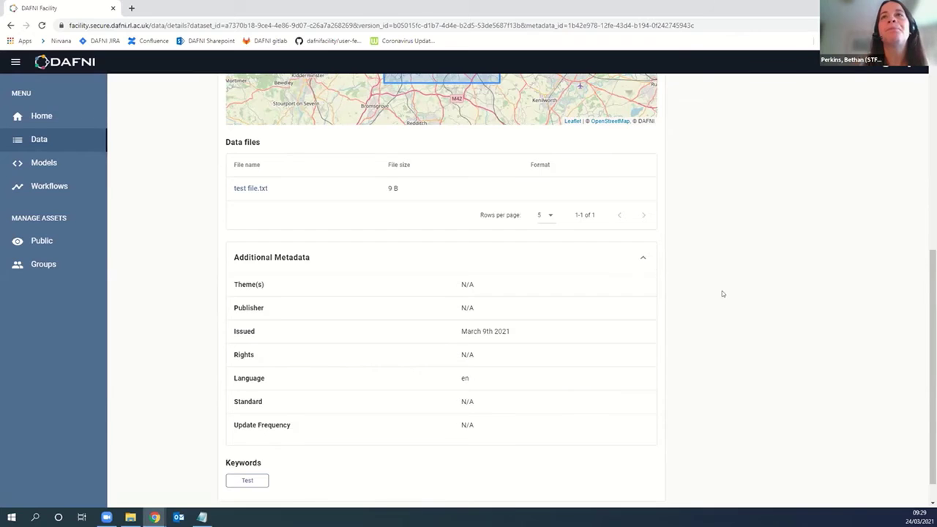
{"action": "scroll", "coordinate": [883, 338], "scroll_direction": "up", "scroll_amount": 3}
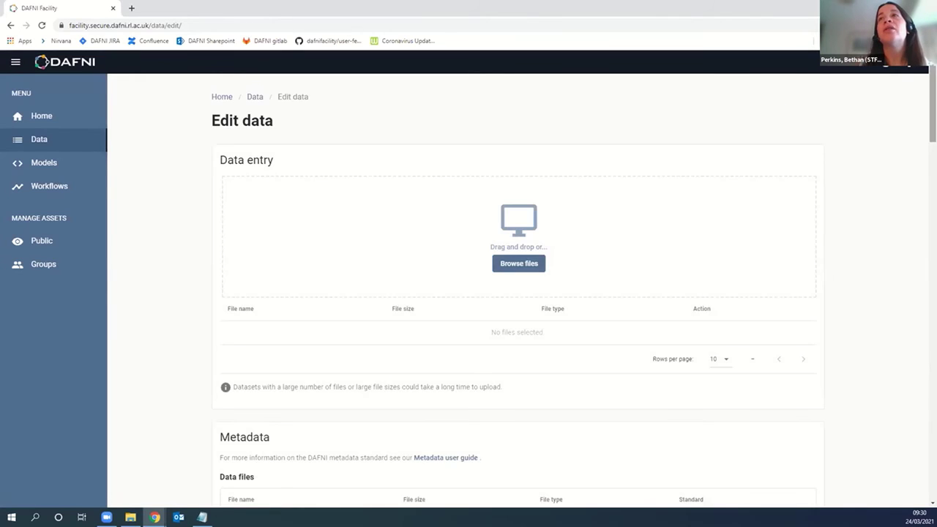
{"action": "scroll", "coordinate": [628, 114], "scroll_direction": "down", "scroll_amount": 3}
{"action": "scroll", "coordinate": [632, 144], "scroll_direction": "up", "scroll_amount": 2}
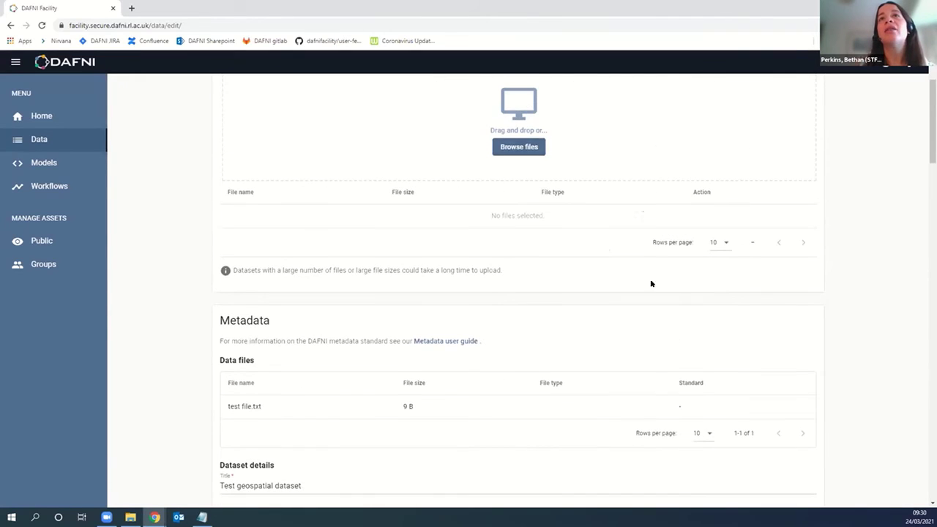
{"action": "scroll", "coordinate": [476, 242], "scroll_direction": "down", "scroll_amount": 6}
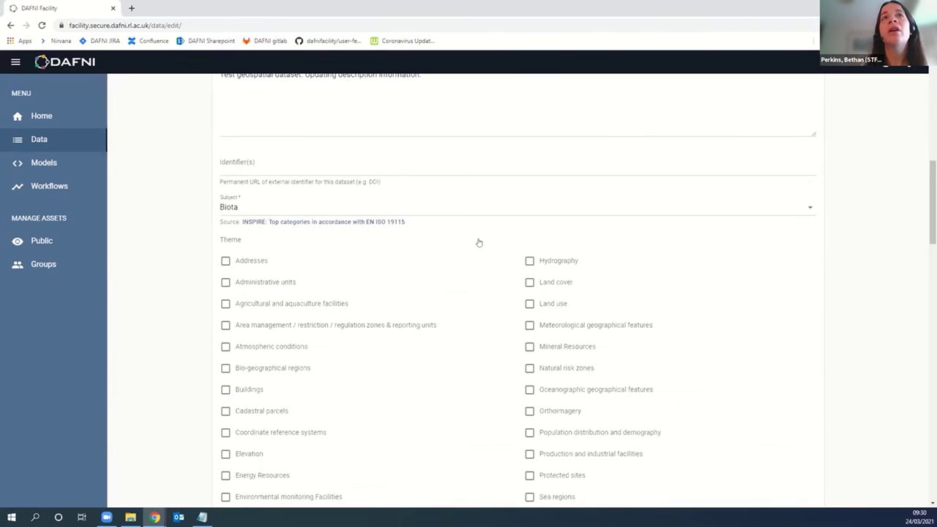
{"action": "scroll", "coordinate": [385, 414], "scroll_direction": "down", "scroll_amount": 20}
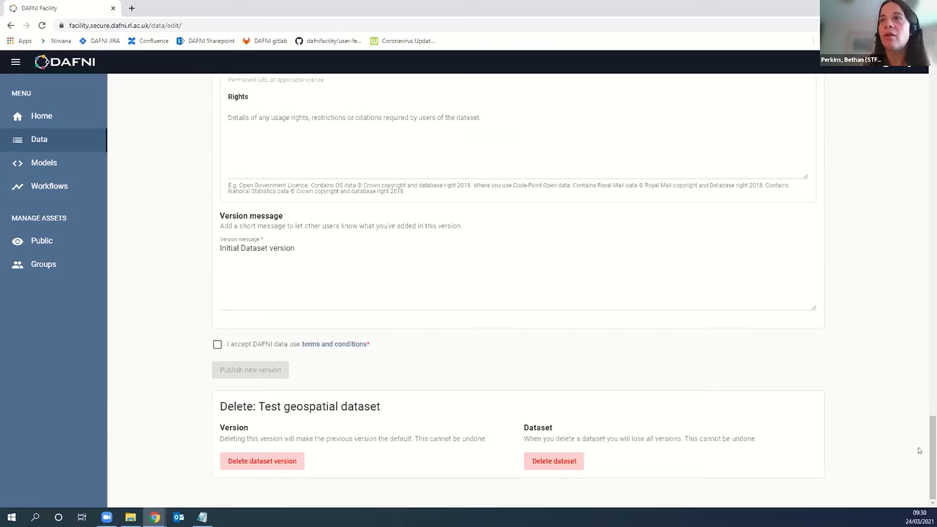
{"action": "scroll", "coordinate": [916, 136], "scroll_direction": "up", "scroll_amount": 15}
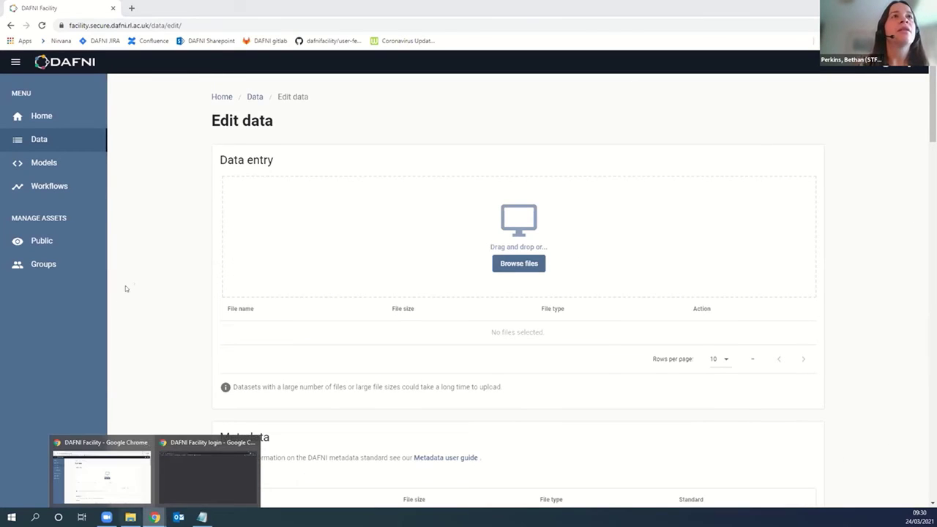
Step: Log in as the second non-admin account using its saved Chrome password
{"action": "left_click", "coordinate": [42, 142]}
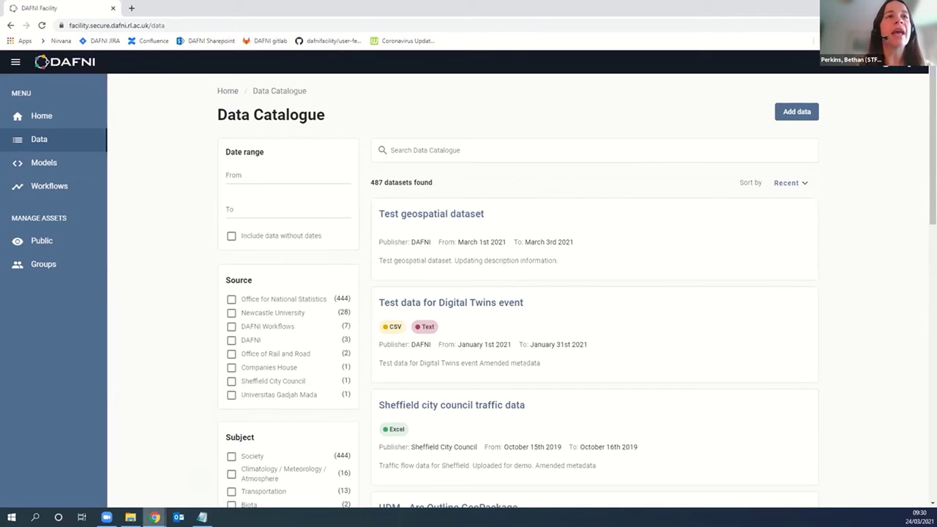
{"action": "mouse_move", "coordinate": [155, 517]}
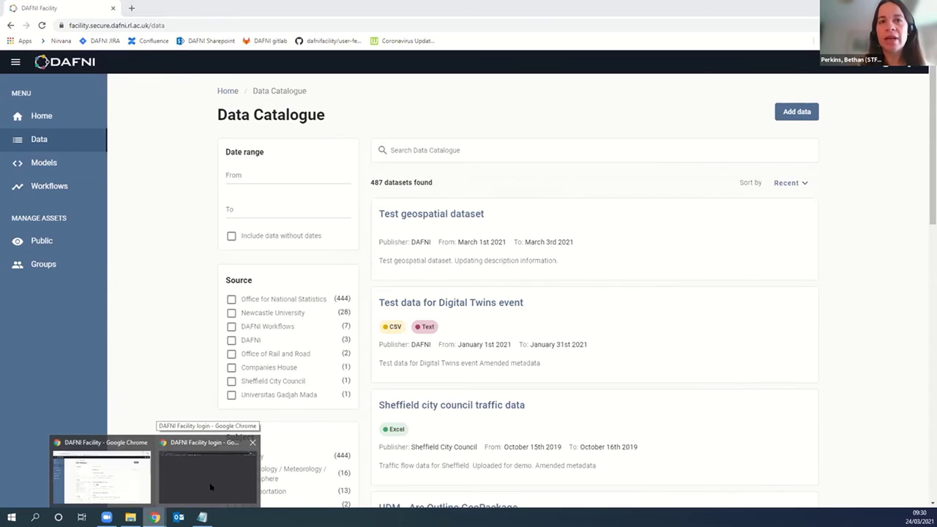
{"action": "left_click", "coordinate": [210, 486]}
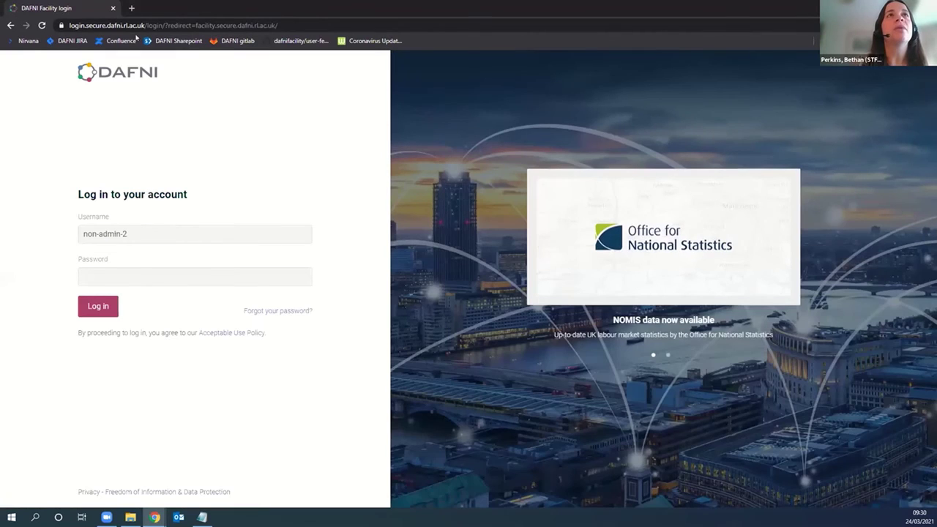
{"action": "left_click", "coordinate": [129, 273]}
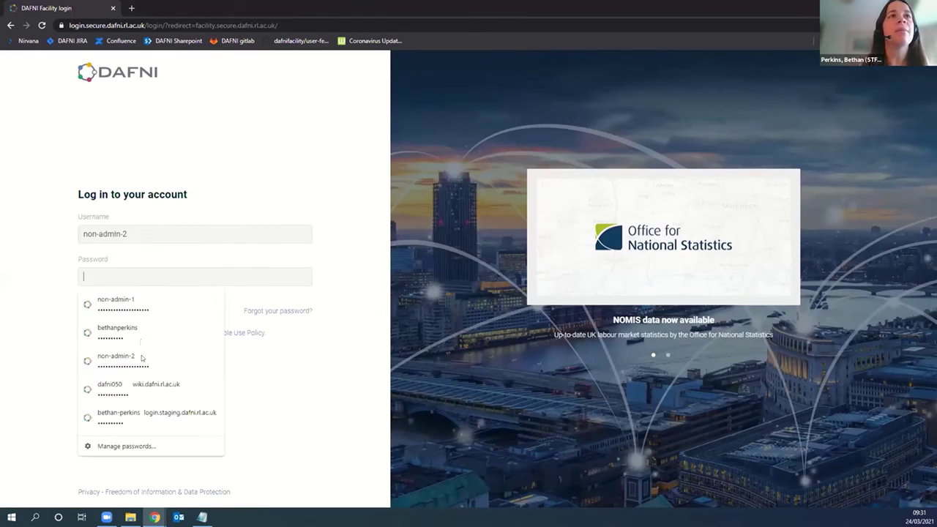
{"action": "left_click", "coordinate": [139, 357]}
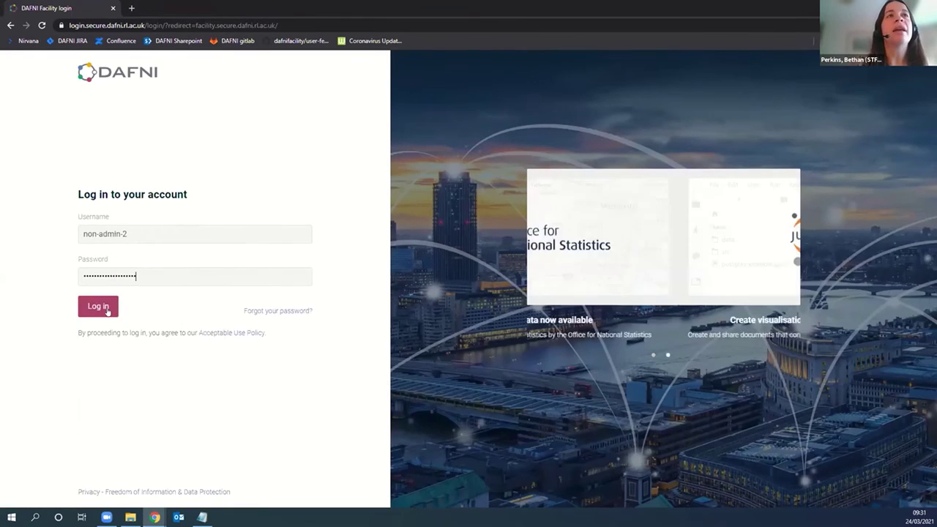
{"action": "left_click", "coordinate": [108, 311]}
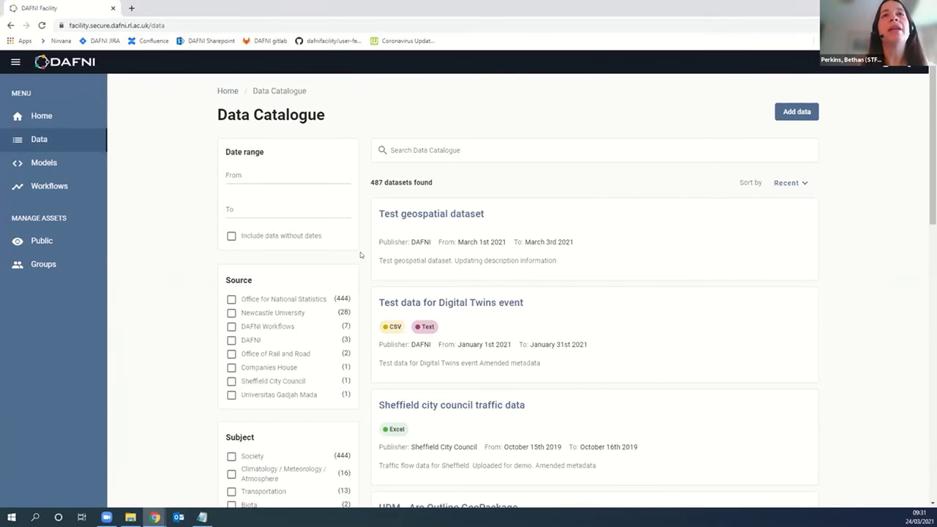
Step: Add a user found by name search to Demo Group as a Viewer, making three members
{"action": "left_click", "coordinate": [59, 265]}
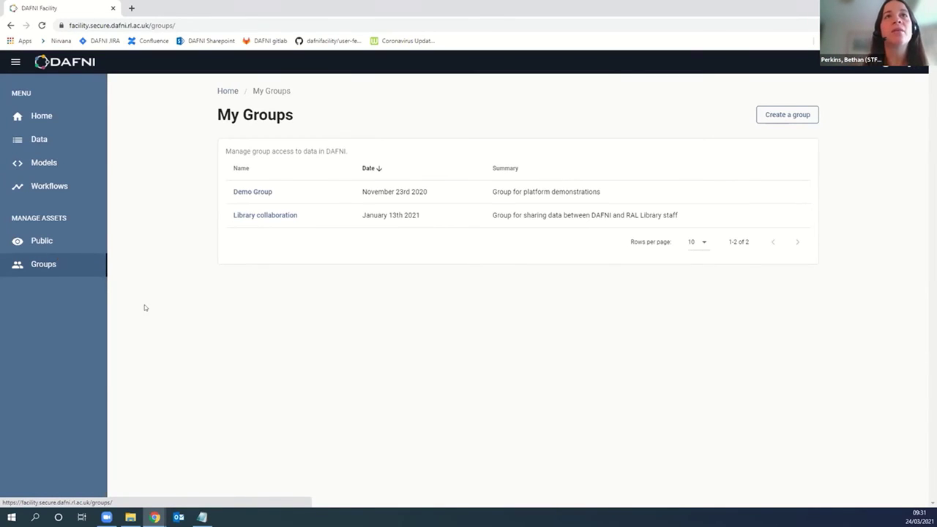
{"action": "left_click", "coordinate": [255, 192]}
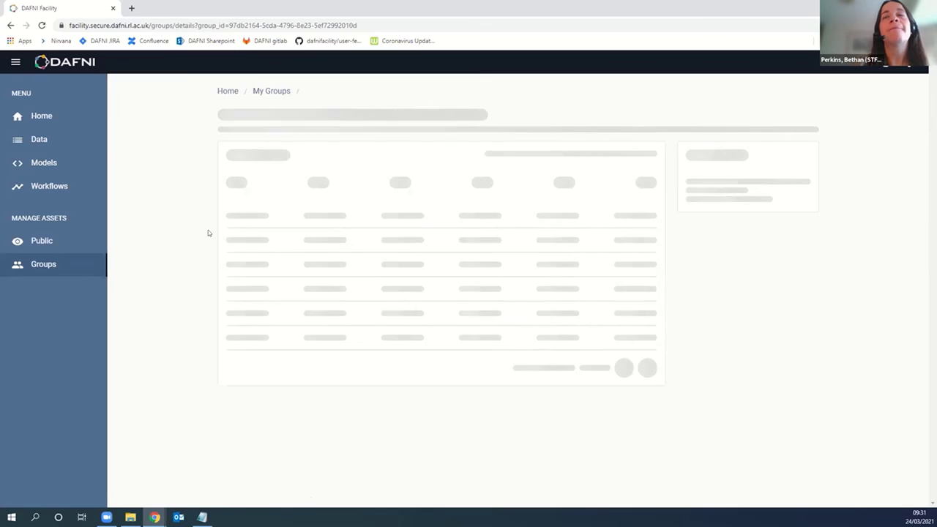
{"action": "scroll", "coordinate": [208, 232], "scroll_direction": "down", "scroll_amount": 1}
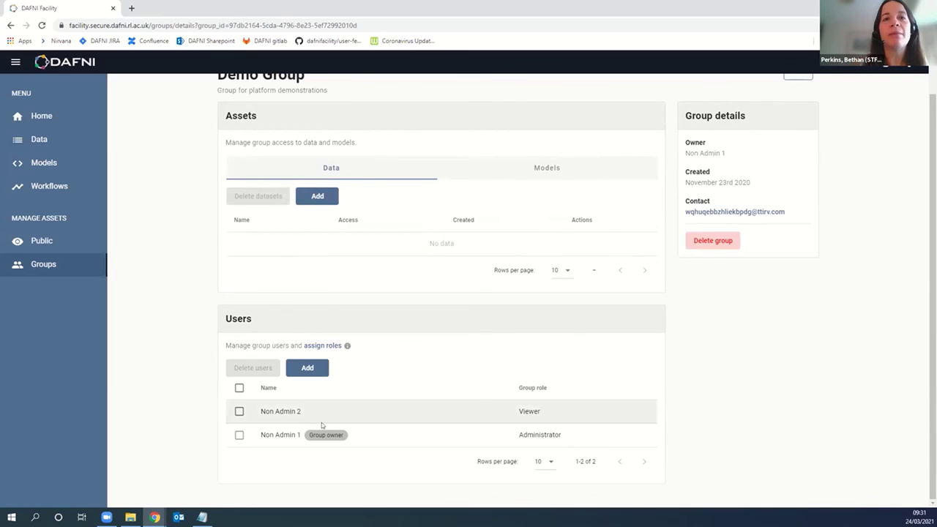
{"action": "left_click", "coordinate": [307, 368]}
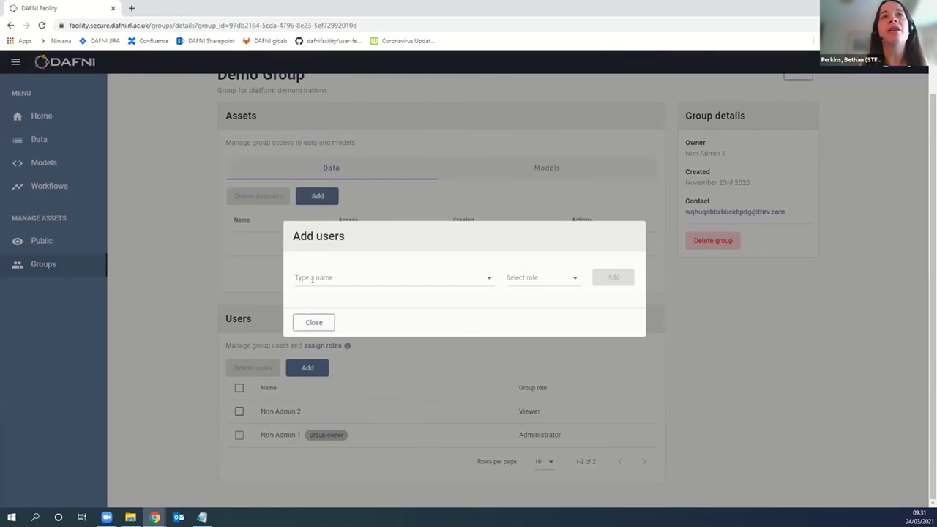
{"action": "type", "text": "beth"}
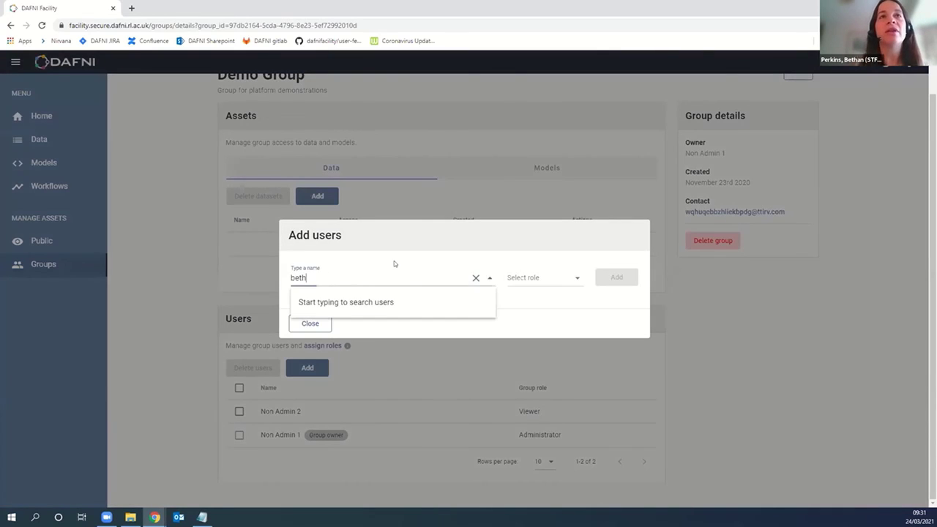
{"action": "type", "text": "an"}
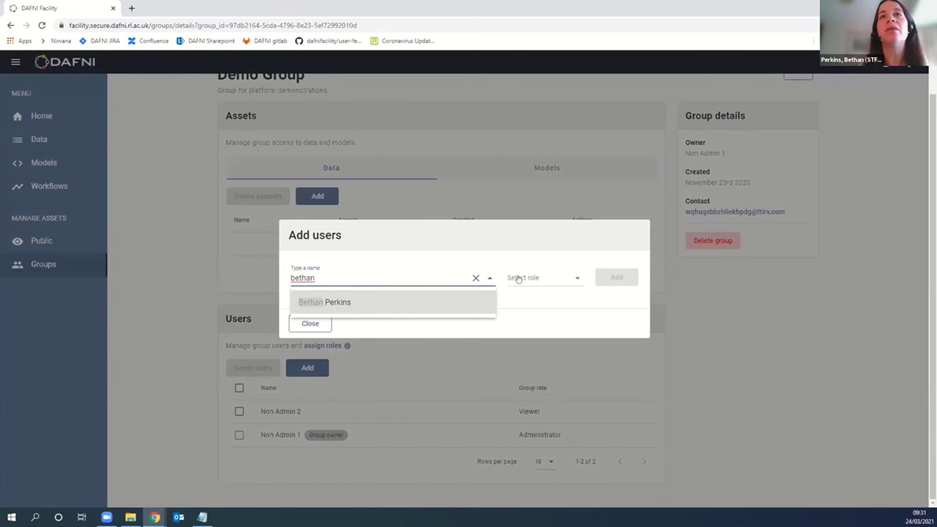
{"action": "left_click", "coordinate": [542, 278]}
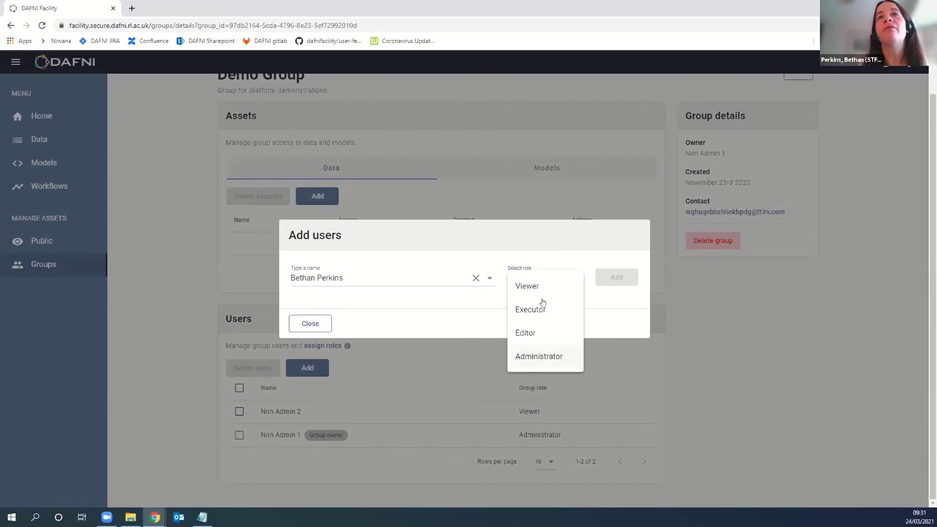
{"action": "left_click", "coordinate": [545, 285]}
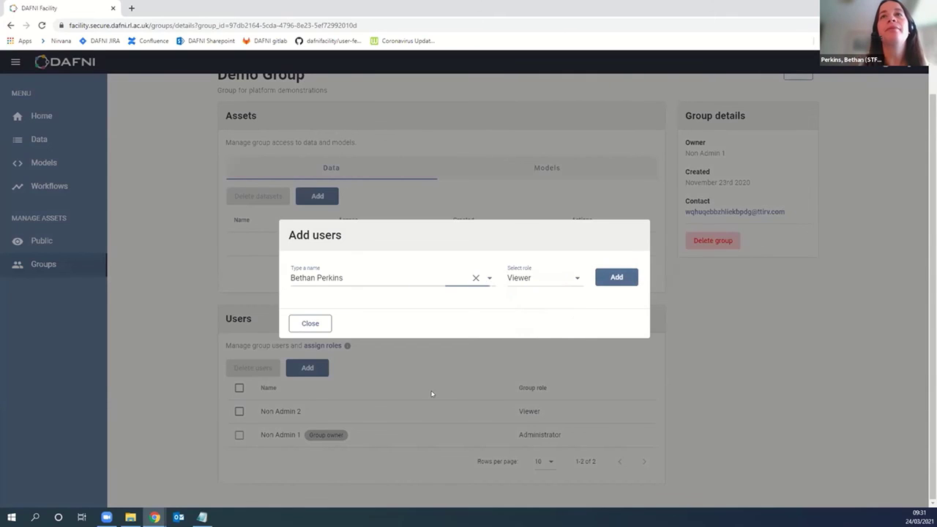
{"action": "left_click", "coordinate": [323, 340]}
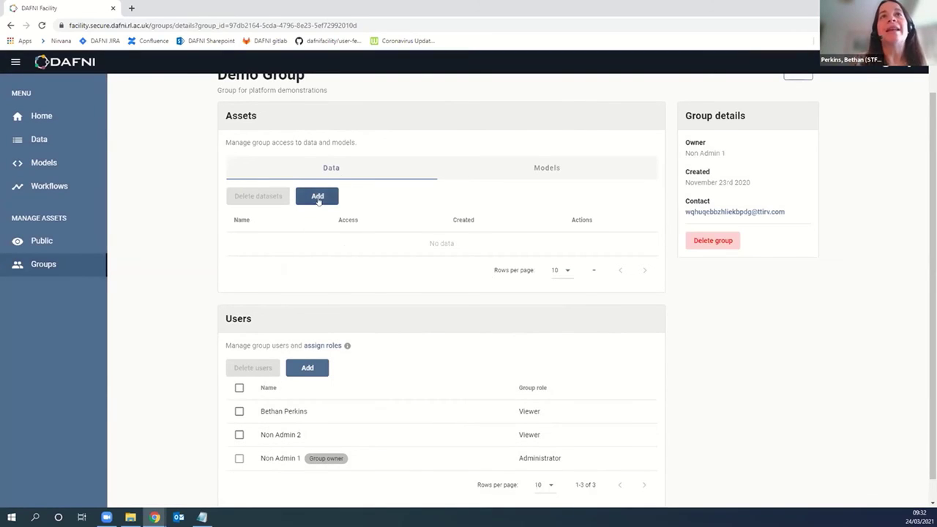
Step: Add the 'Test data for Digital Twins event' dataset to Demo Group with View and read permissions
{"action": "left_click", "coordinate": [564, 165]}
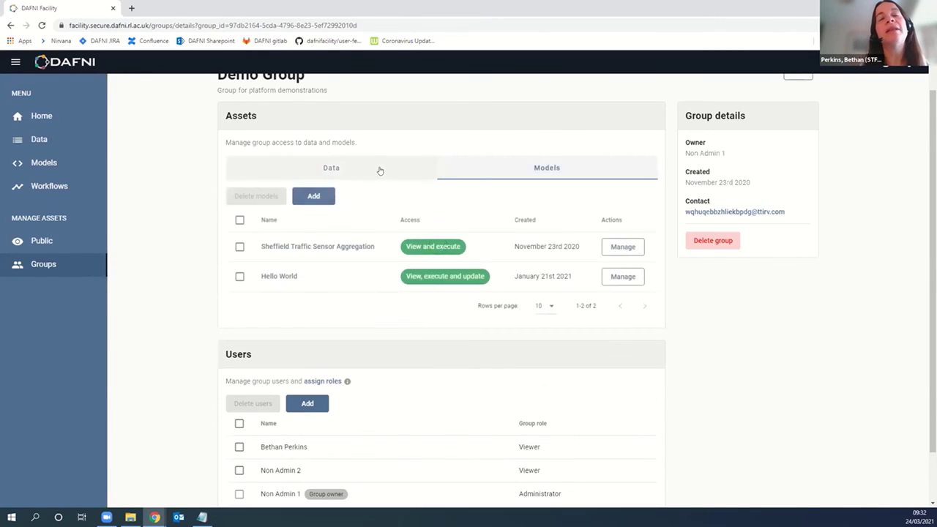
{"action": "left_click", "coordinate": [379, 170]}
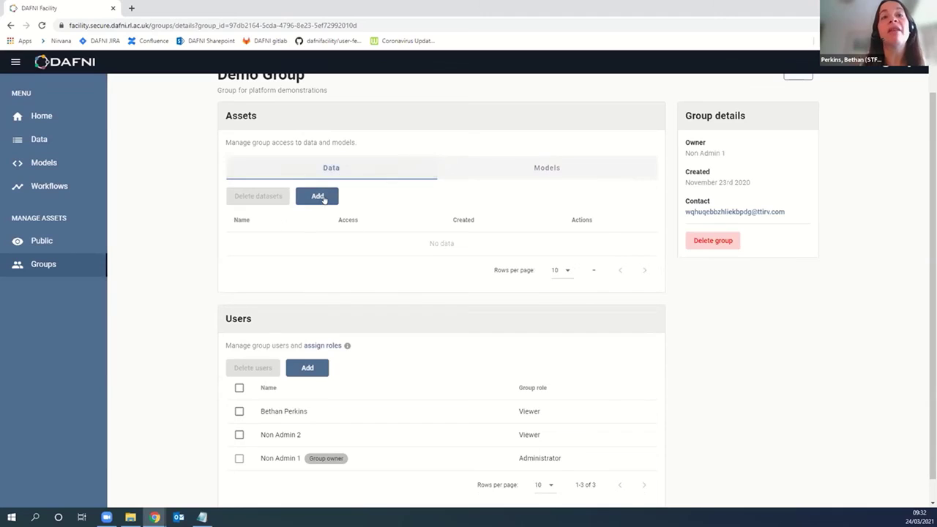
{"action": "left_click", "coordinate": [318, 196]}
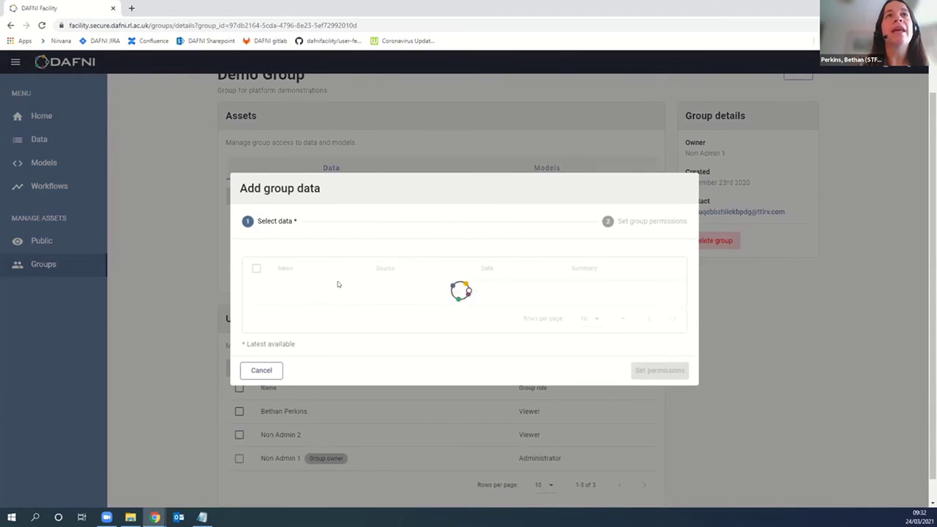
{"action": "left_click", "coordinate": [255, 230]}
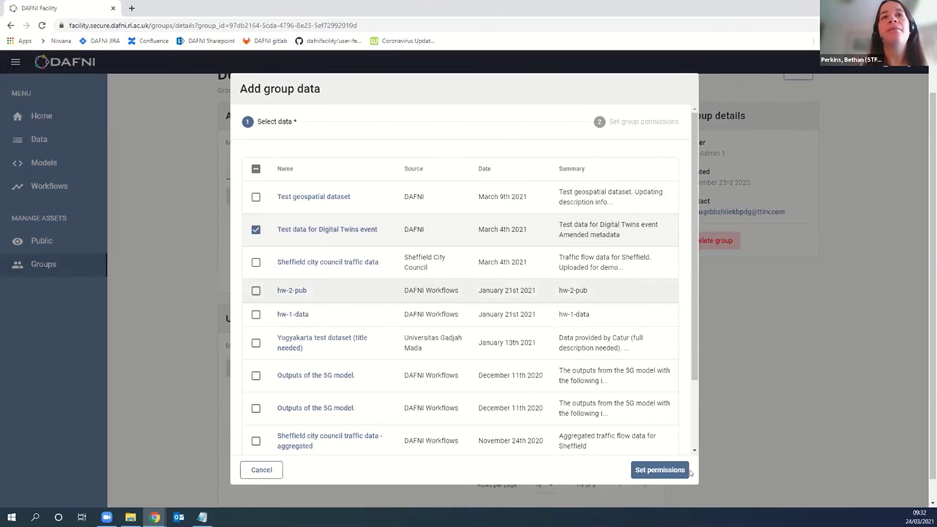
{"action": "left_click", "coordinate": [645, 470]}
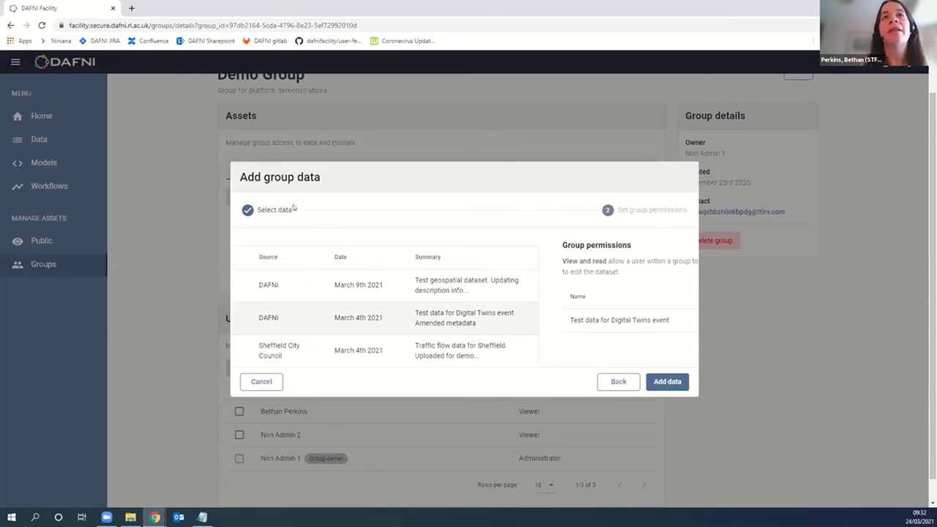
{"action": "left_click", "coordinate": [659, 383]}
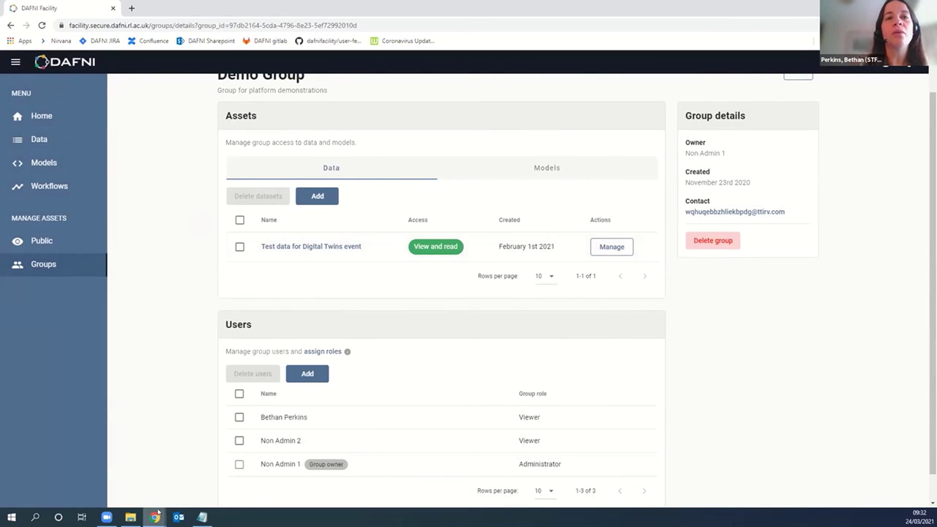
{"action": "mouse_move", "coordinate": [155, 515]}
{"action": "left_click", "coordinate": [189, 478]}
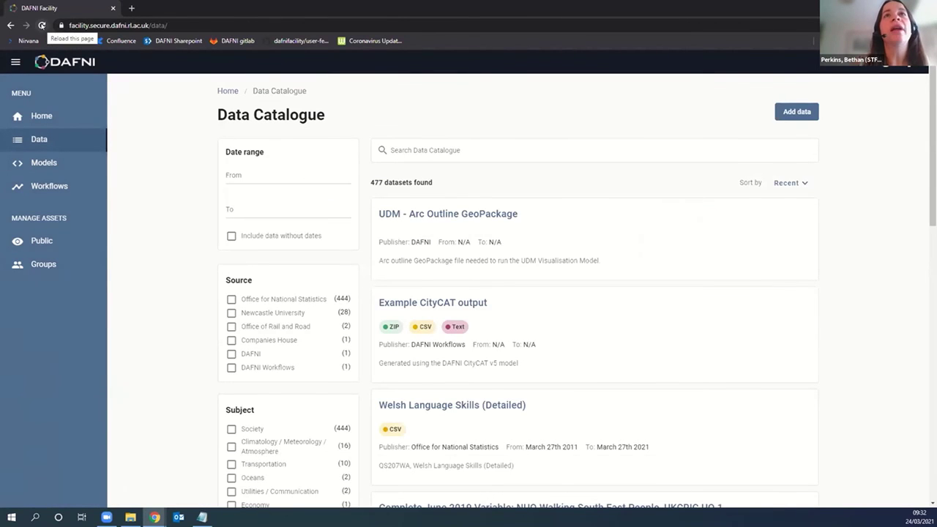
{"action": "left_click", "coordinate": [42, 25]}
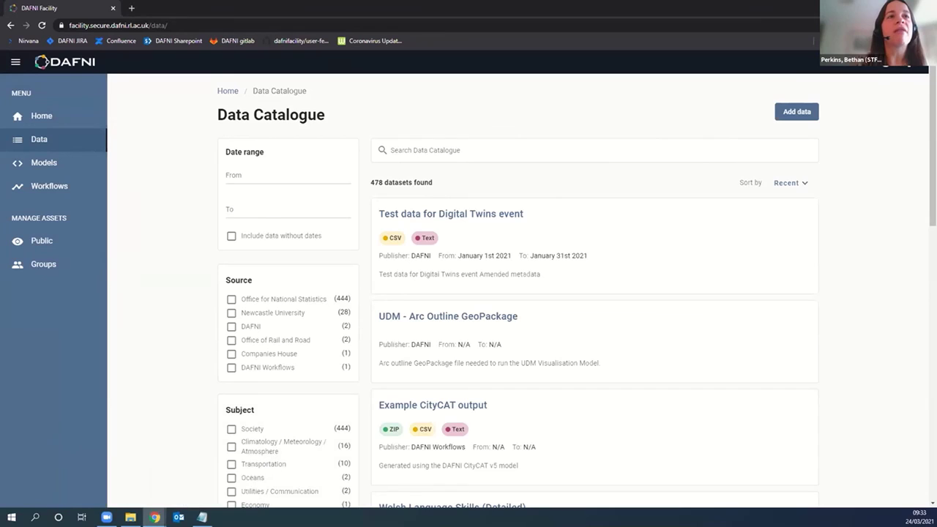
{"action": "left_click", "coordinate": [127, 472]}
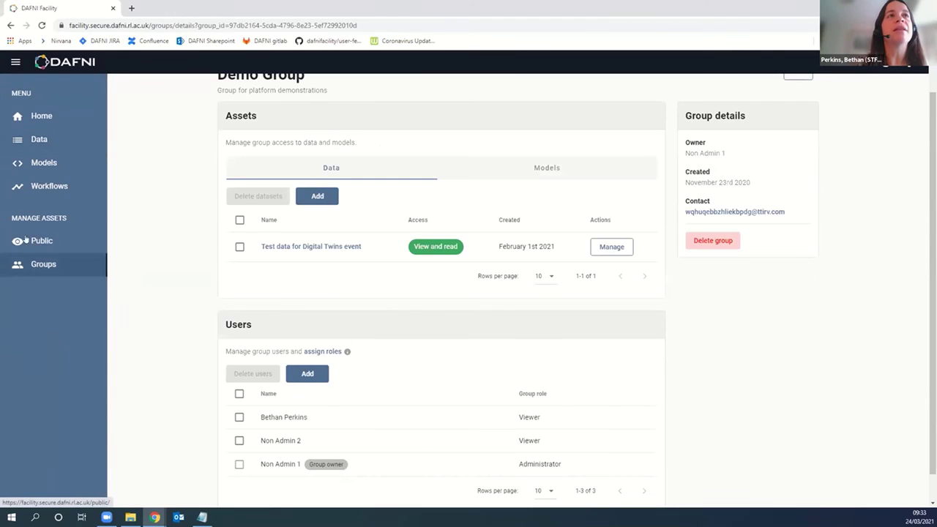
Step: Check the public access of Sheffield city council traffic data, leave it Not visible, and return to Data
{"action": "left_click", "coordinate": [95, 241]}
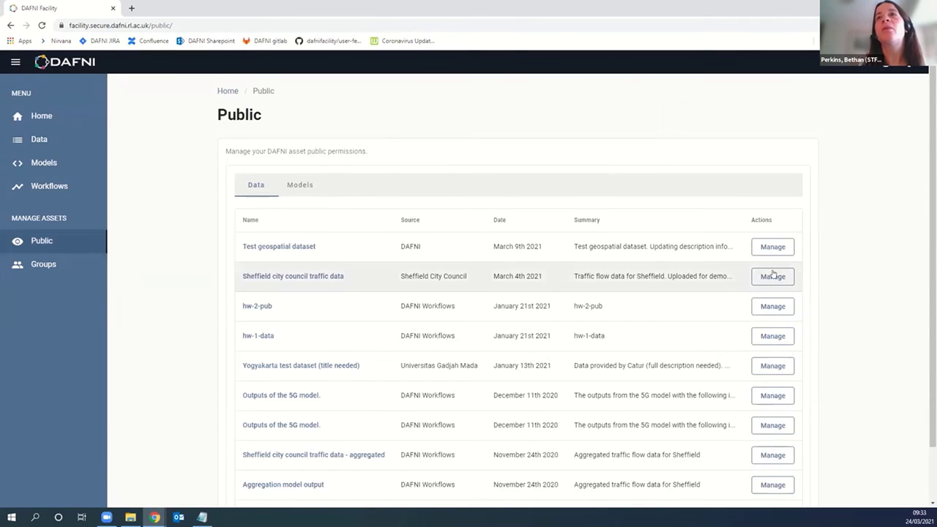
{"action": "left_click", "coordinate": [772, 276]}
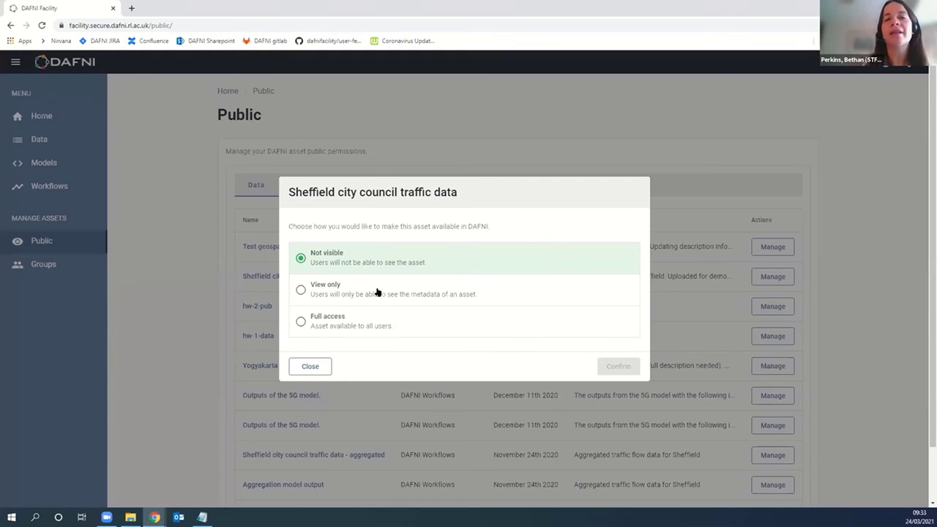
{"action": "left_click", "coordinate": [310, 366]}
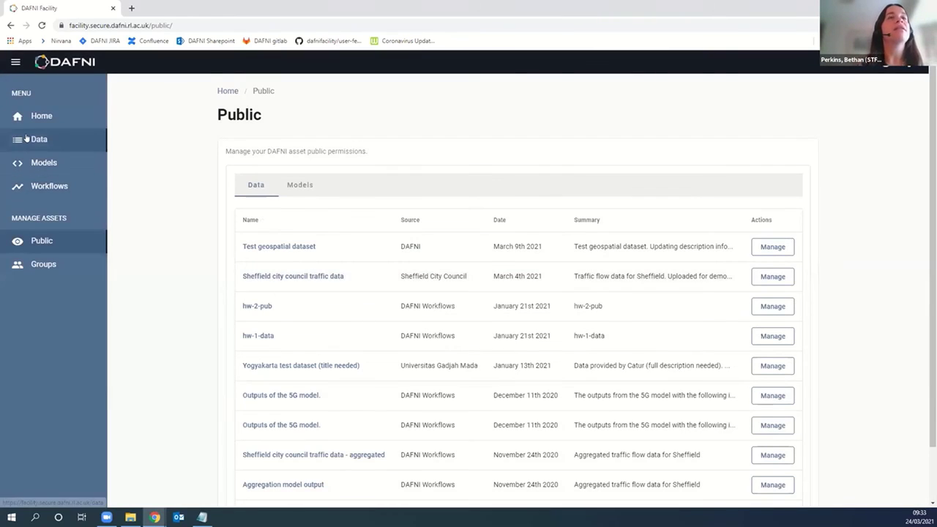
{"action": "left_click", "coordinate": [26, 139]}
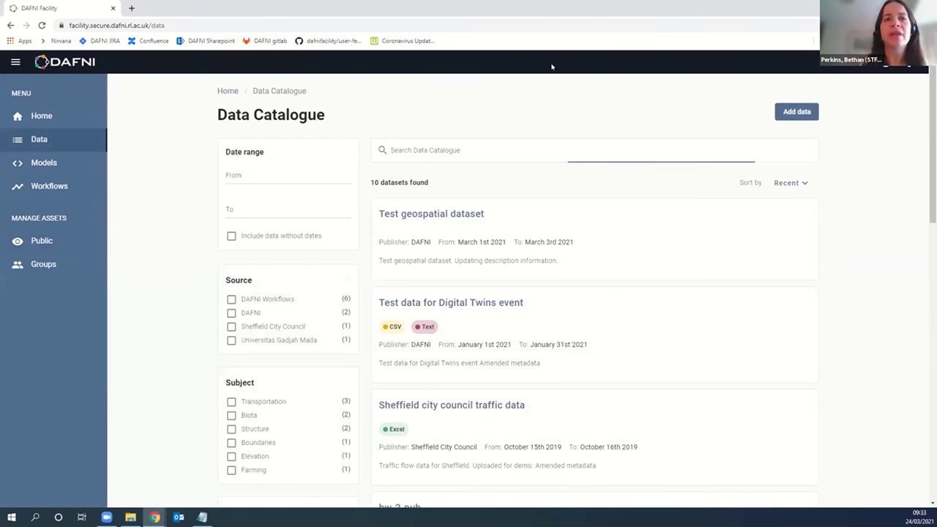